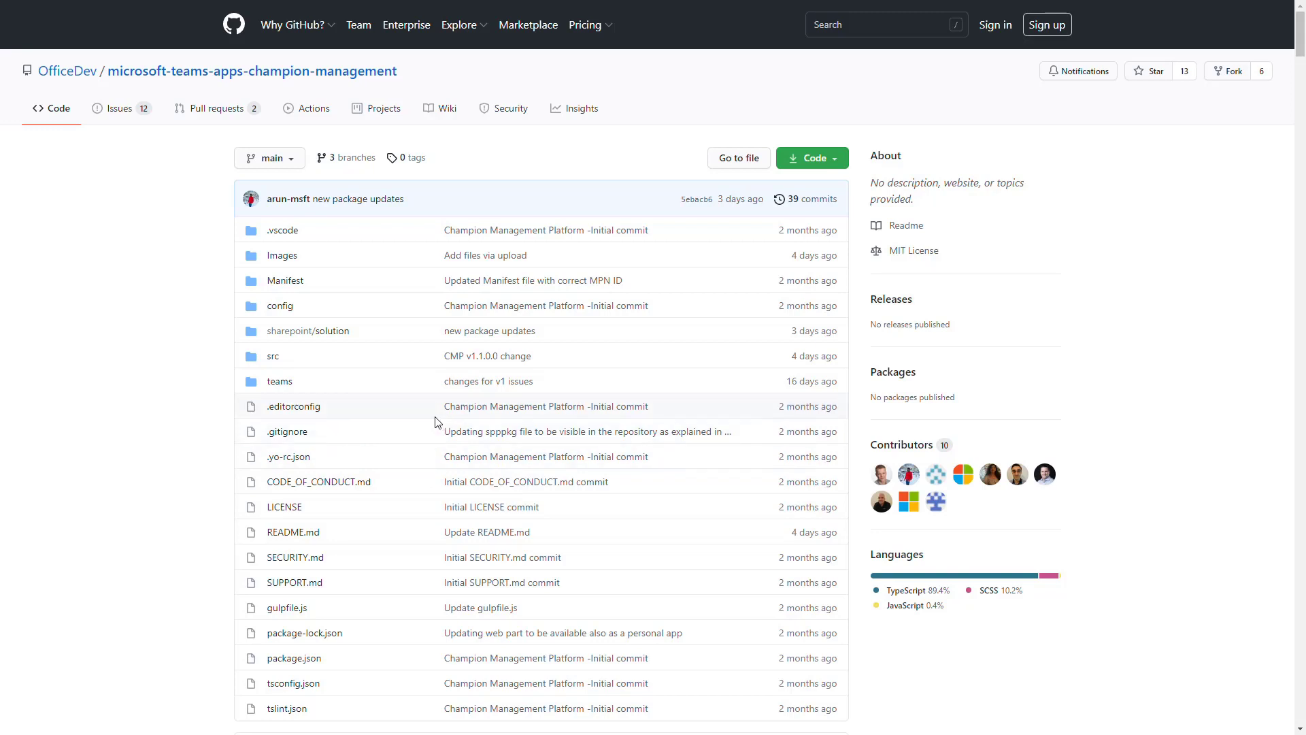
# Download the microsoft-teams-apps-champion-management repository as a ZIP file
pyautogui.click(827, 160)
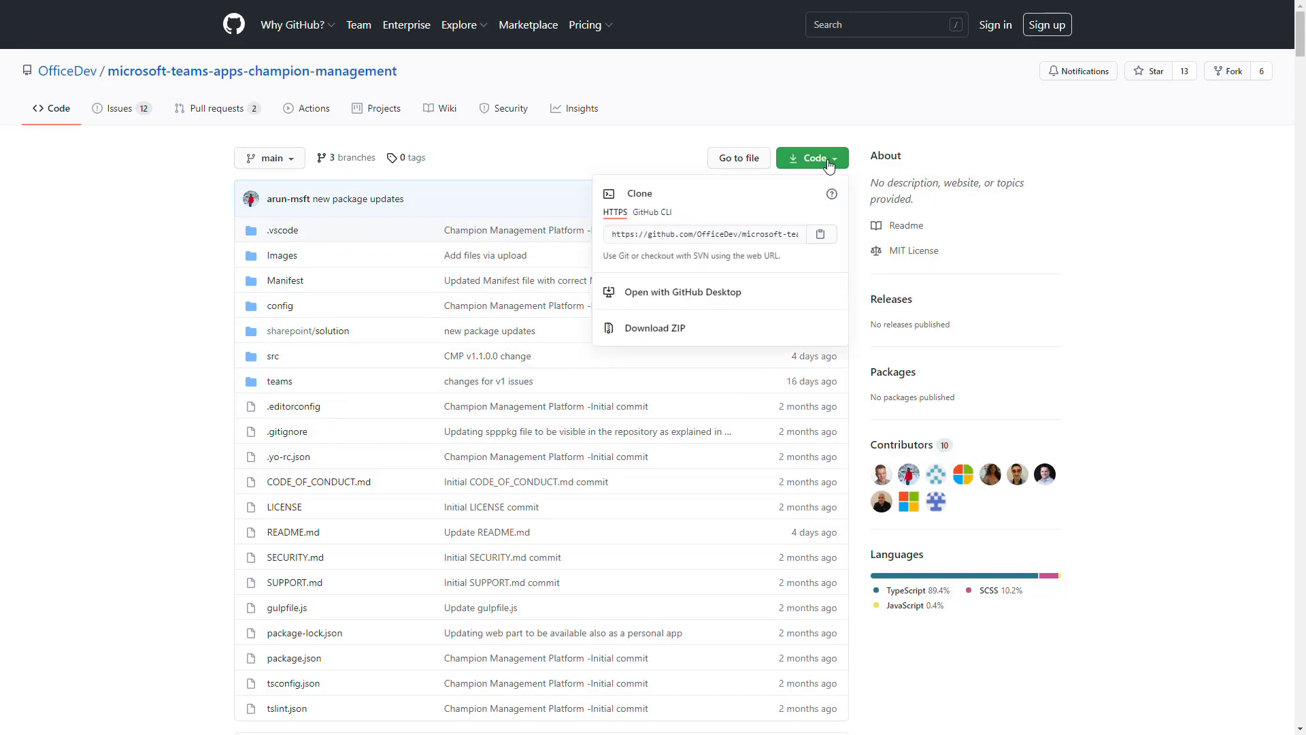
pyautogui.click(686, 337)
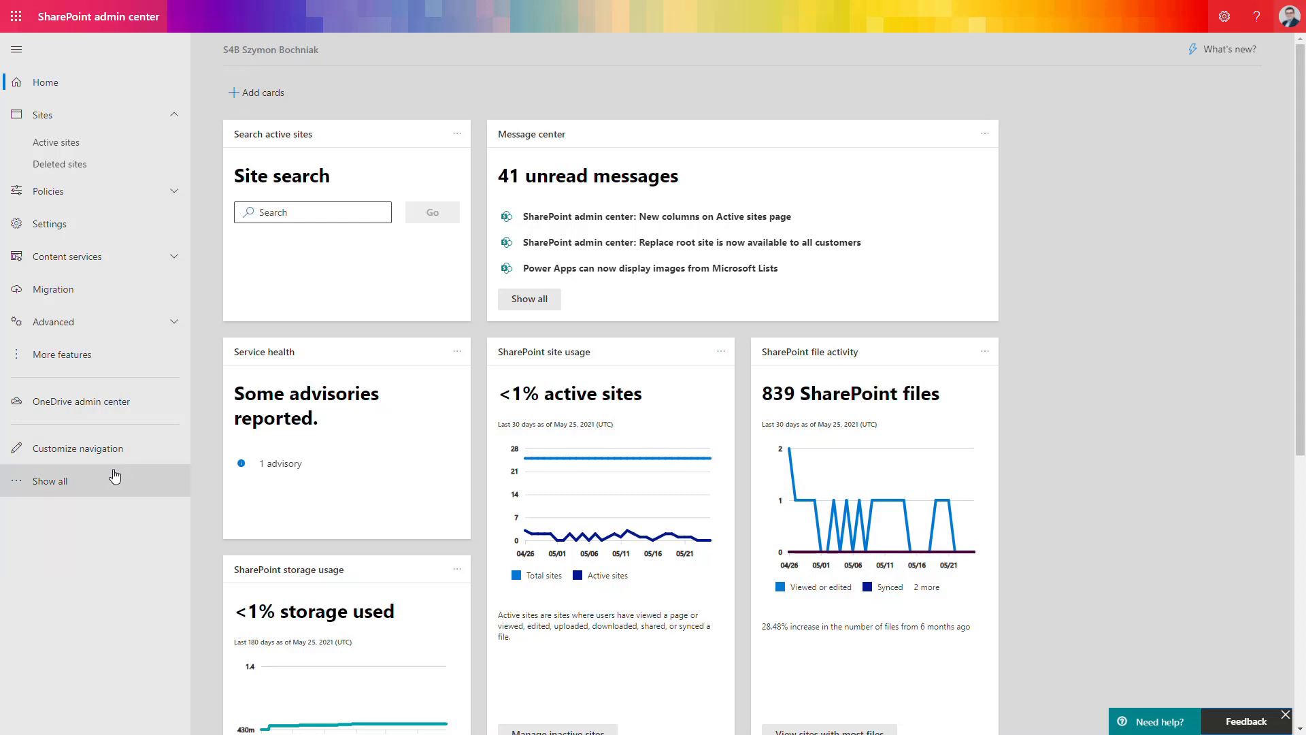
# Open the Apps for SharePoint library in the tenant's App Catalog from the SharePoint admin center
pyautogui.click(119, 358)
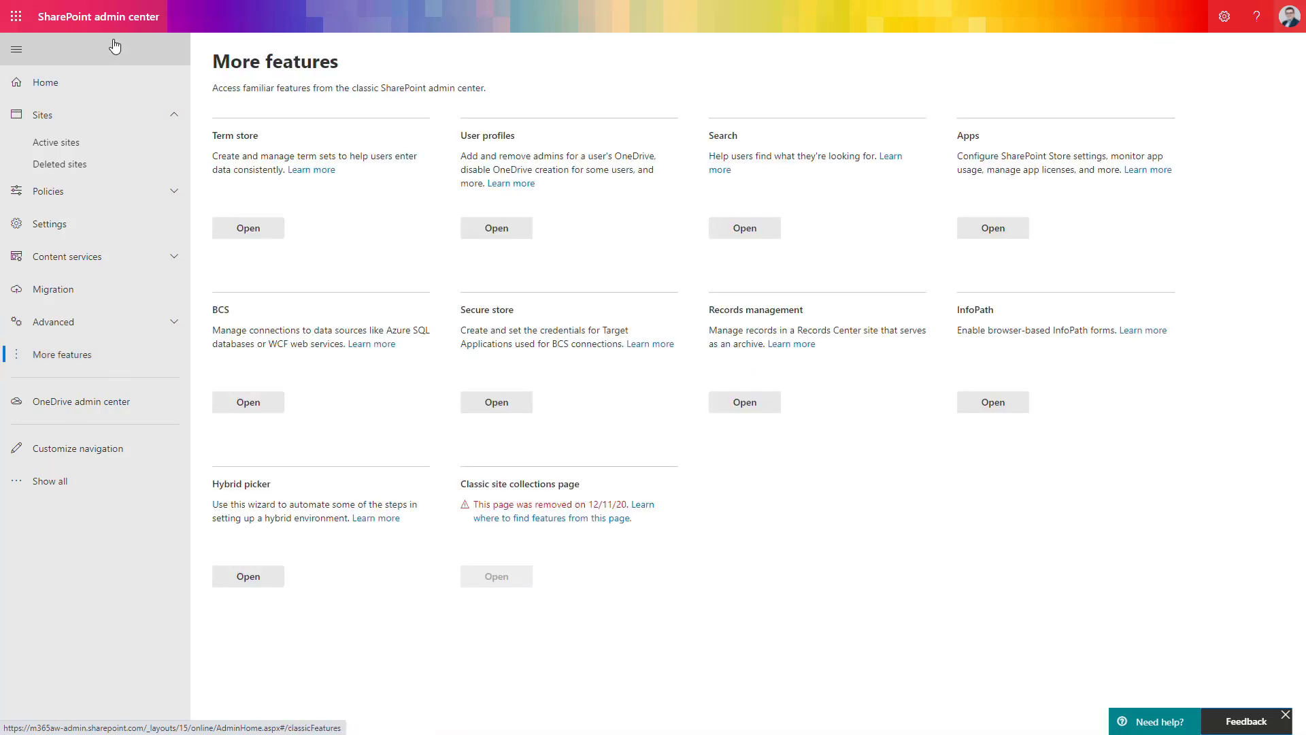
pyautogui.click(983, 231)
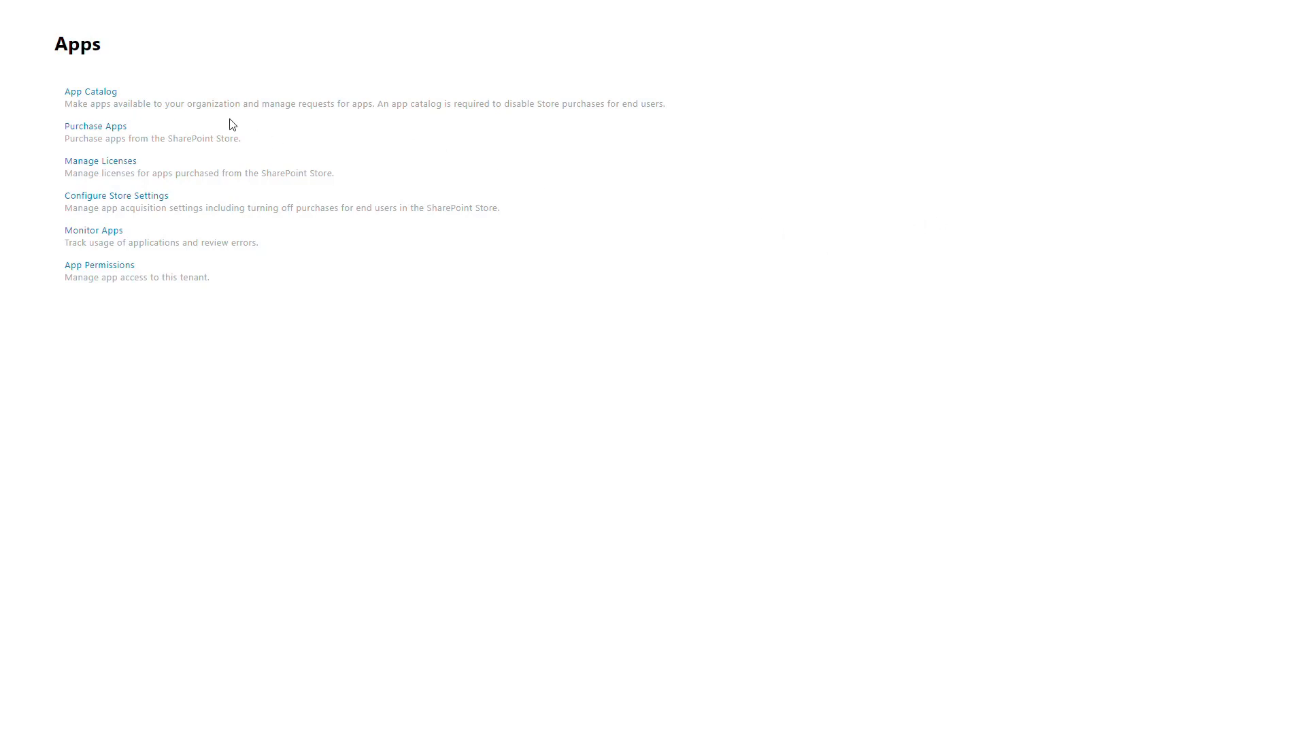
pyautogui.click(107, 96)
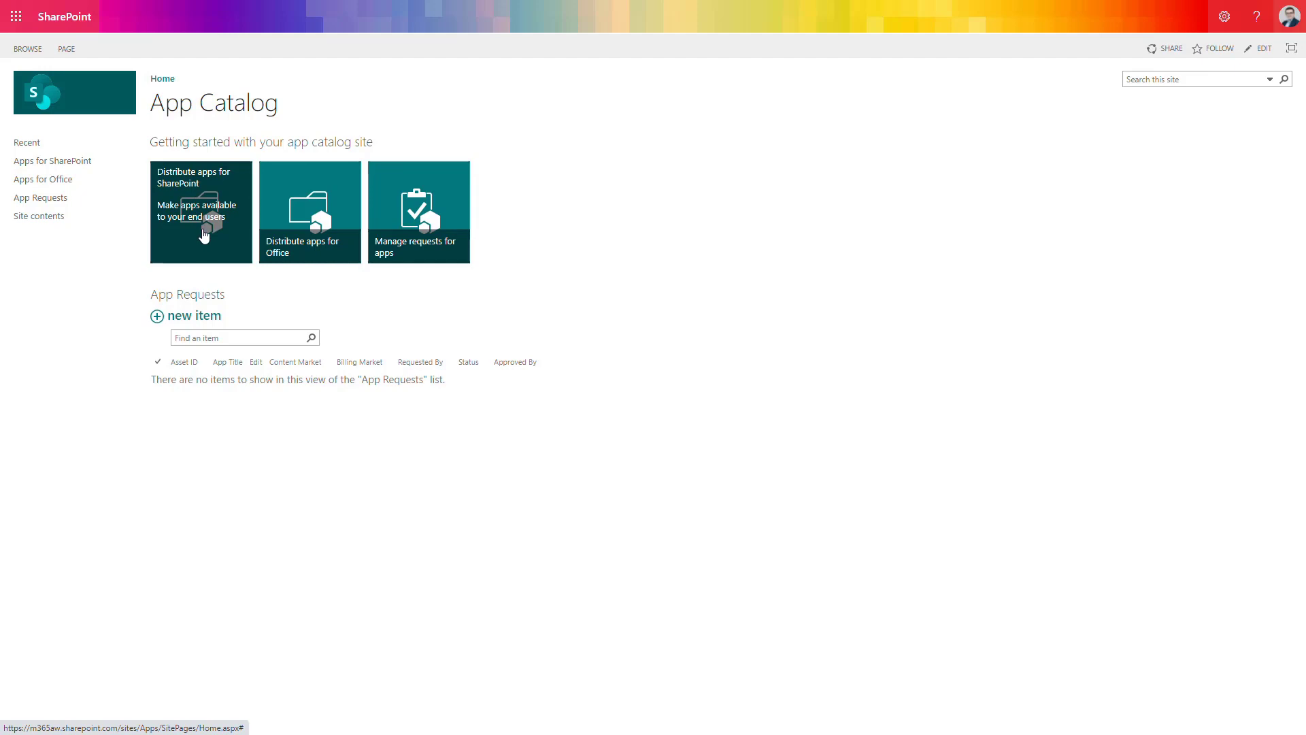
pyautogui.click(89, 171)
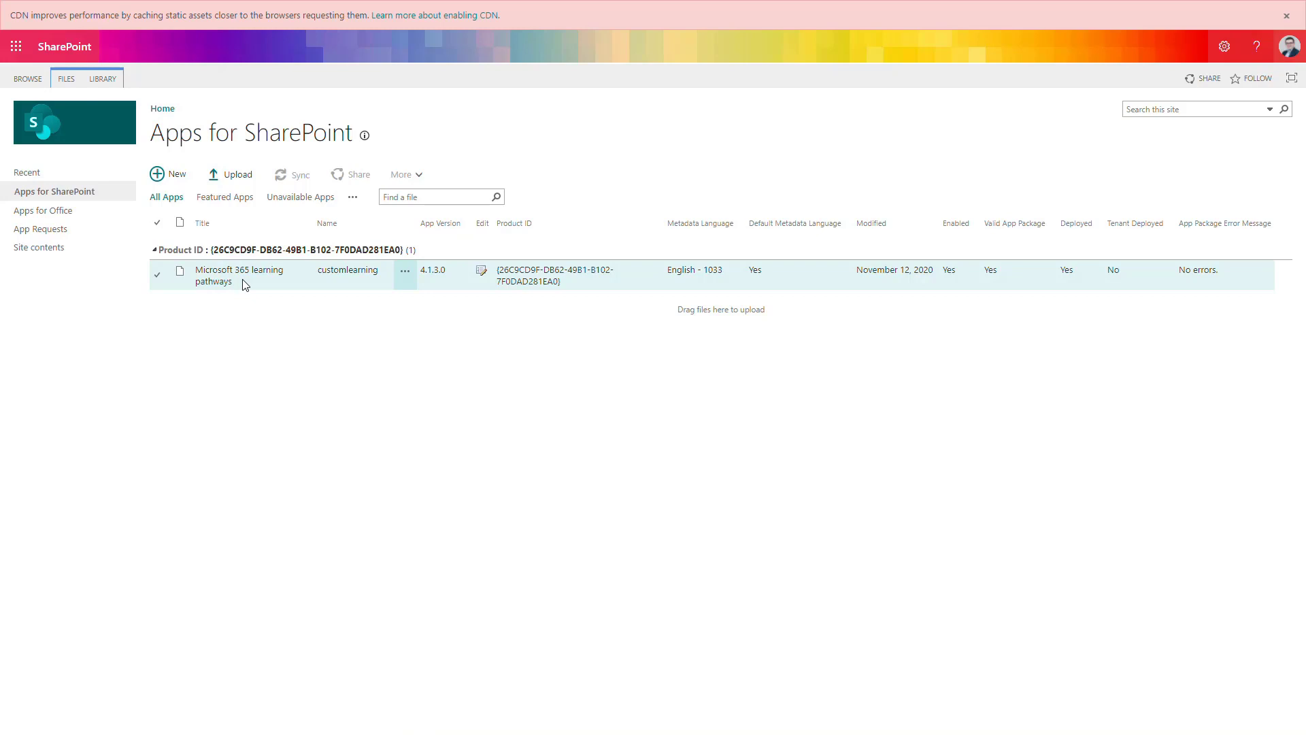
# Upload cmp.sppkg from the sharepoint/solution folder to the app catalog and deploy it to all sites in the organization
pyautogui.click(168, 177)
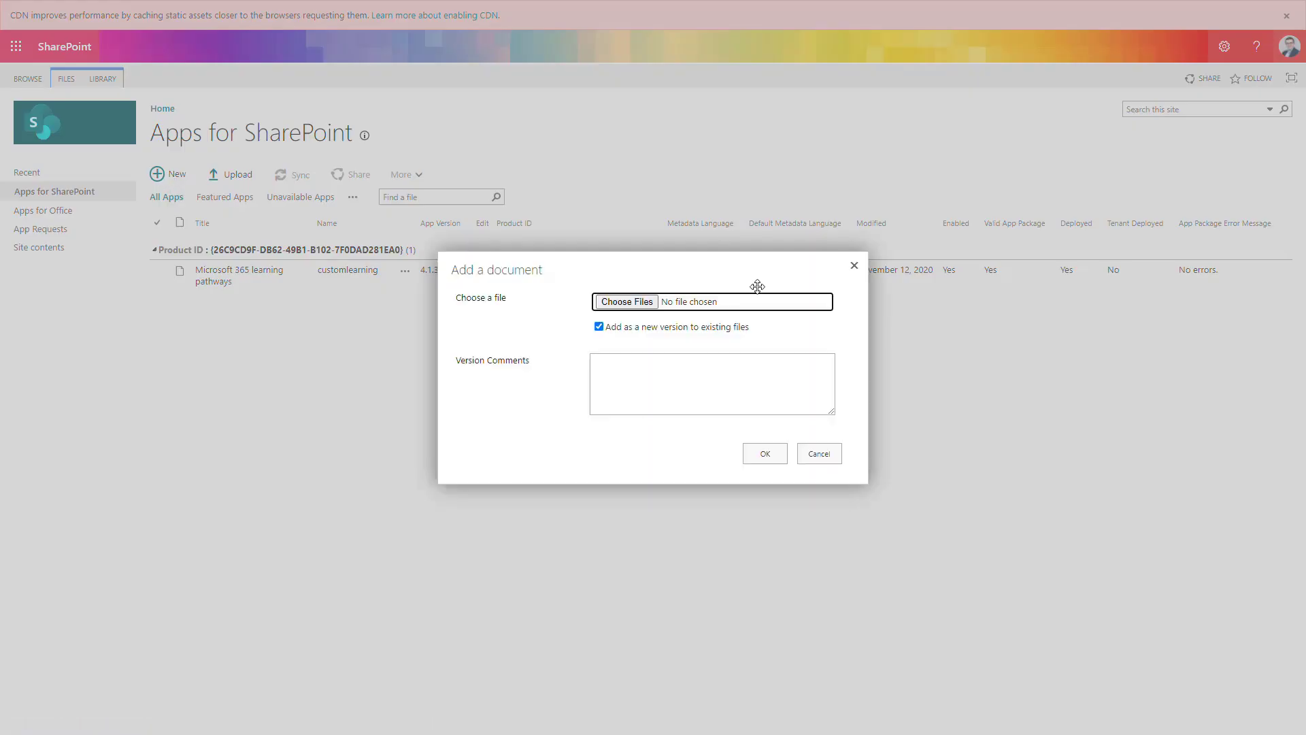
pyautogui.click(642, 305)
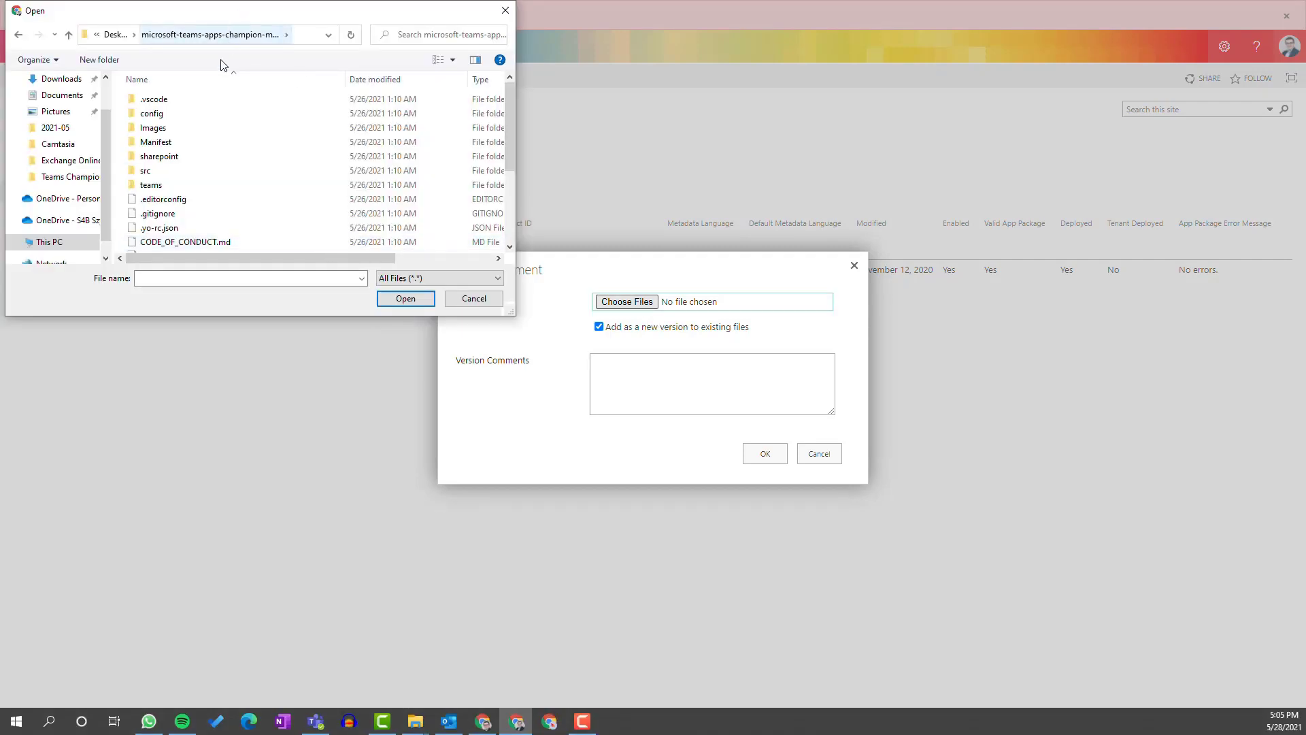
pyautogui.click(170, 158)
pyautogui.doubleClick(170, 158)
pyautogui.doubleClick(167, 101)
pyautogui.click(170, 104)
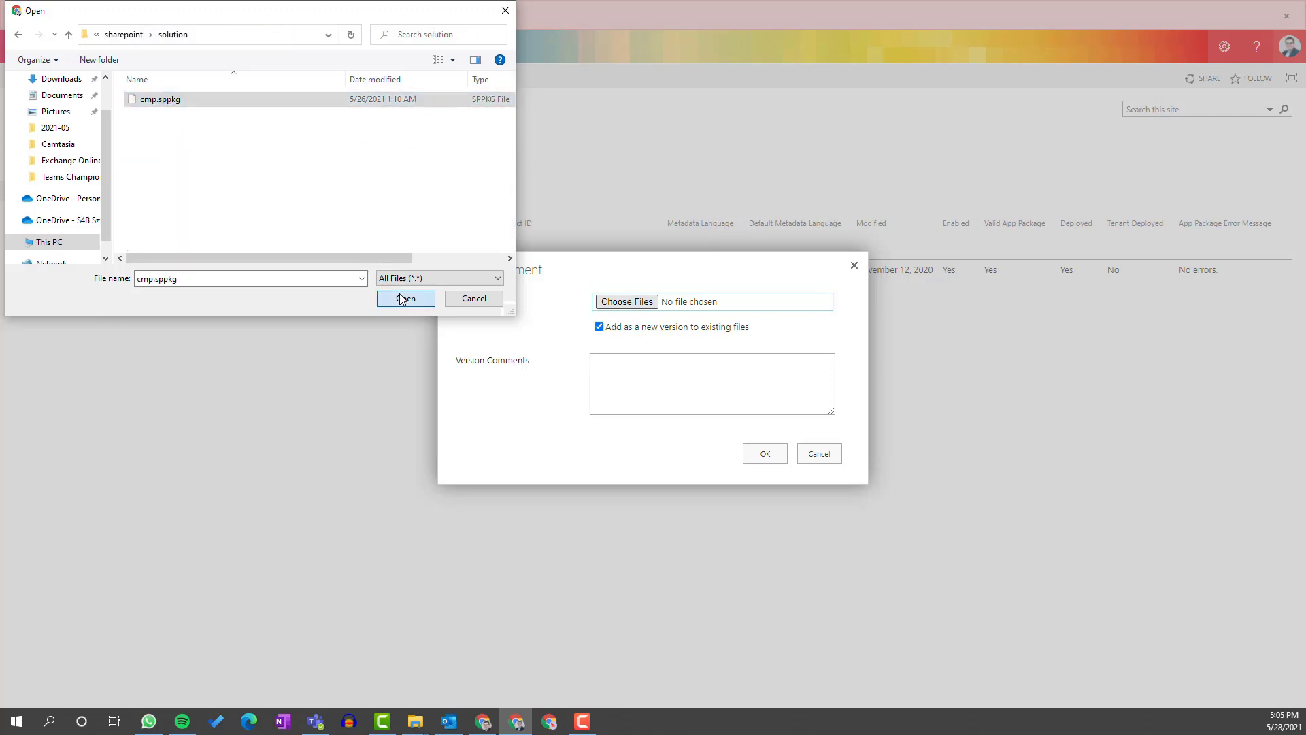
pyautogui.click(406, 298)
pyautogui.click(767, 454)
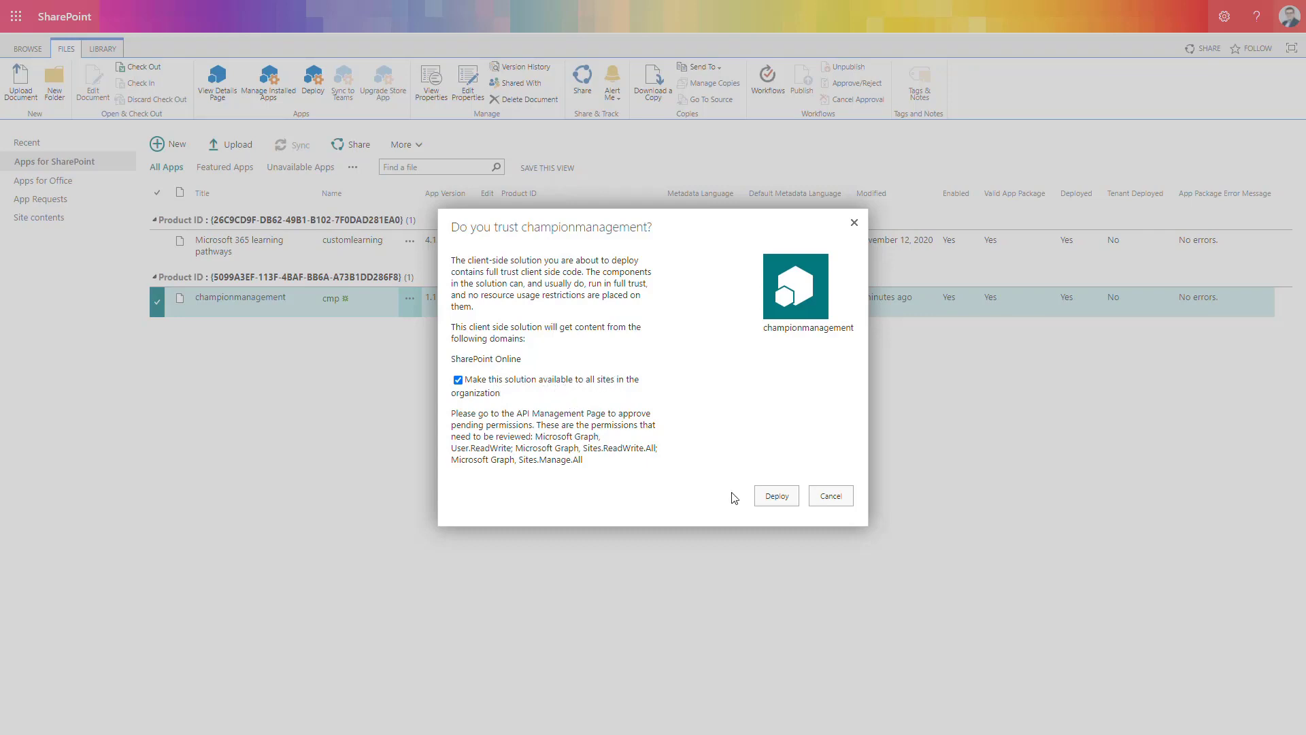
pyautogui.click(778, 507)
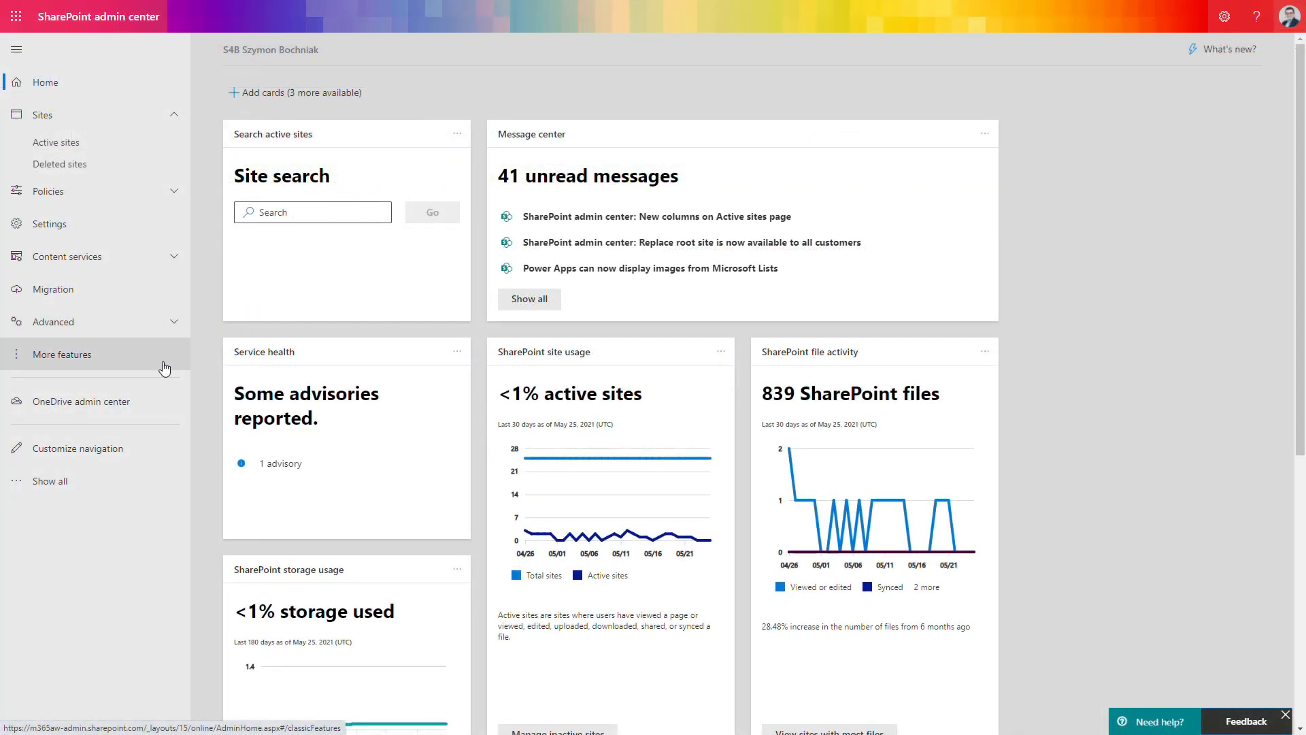
# Approve the pending Microsoft Graph User.ReadWrite request for championmanagement on the admin center's API access page
pyautogui.click(140, 326)
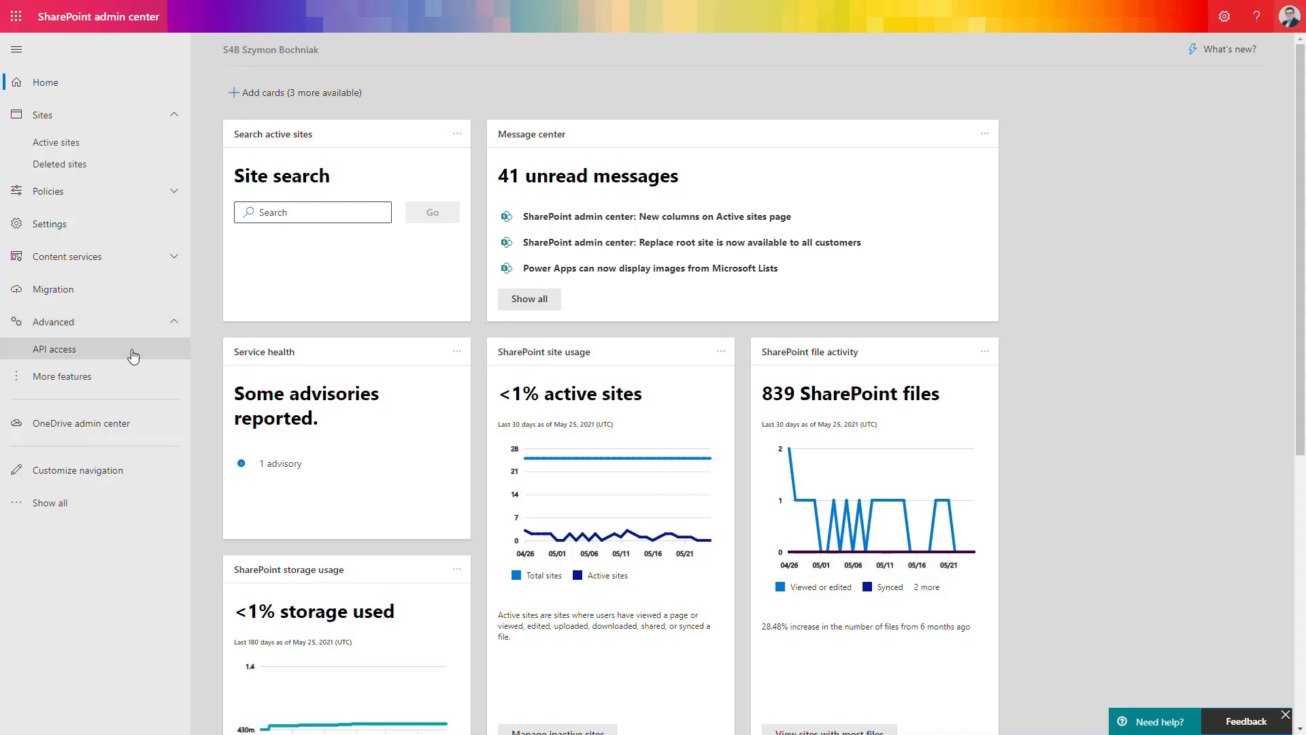
pyautogui.click(128, 353)
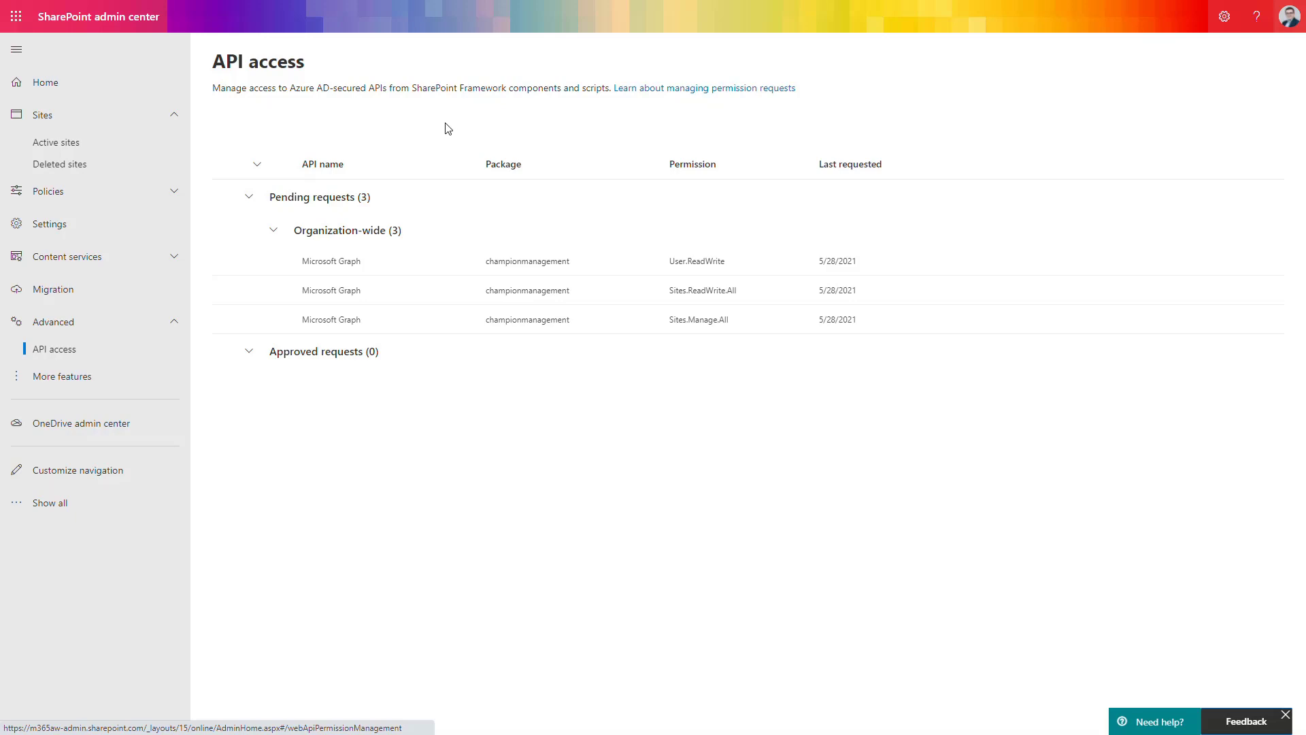
pyautogui.click(229, 261)
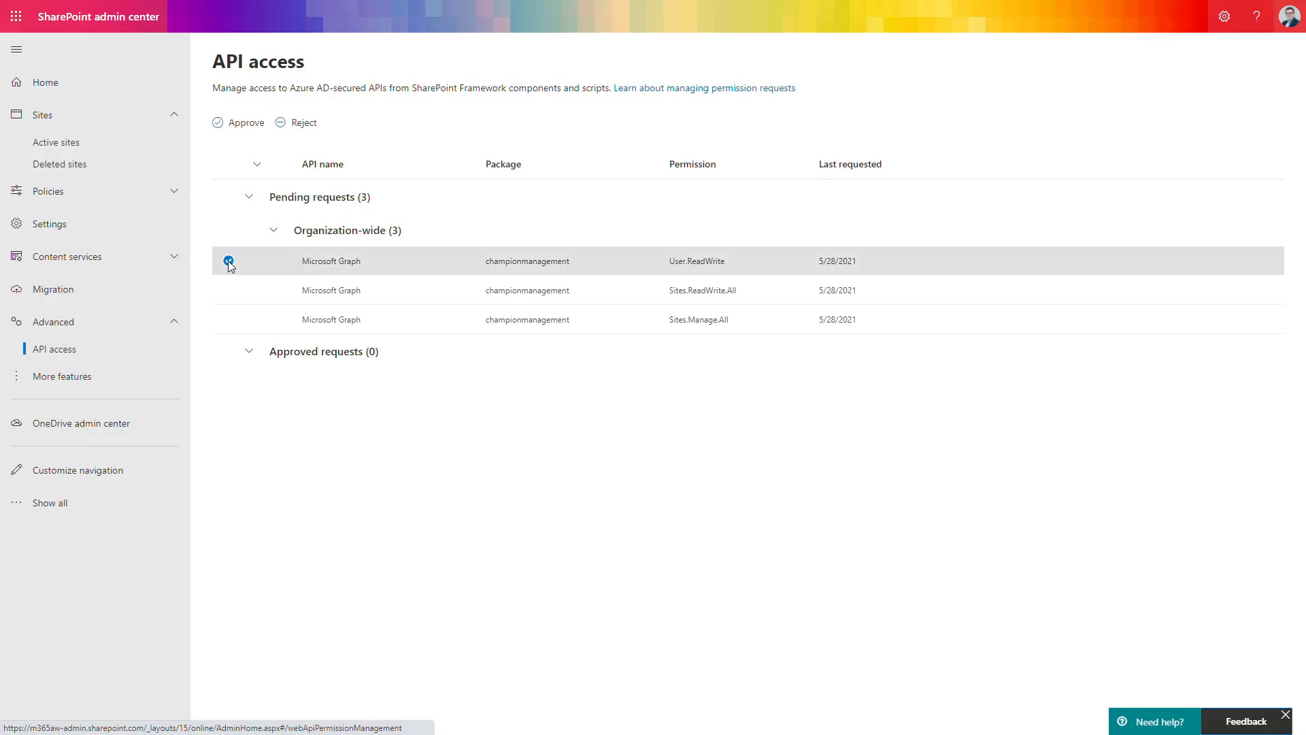
pyautogui.click(246, 123)
pyautogui.click(942, 712)
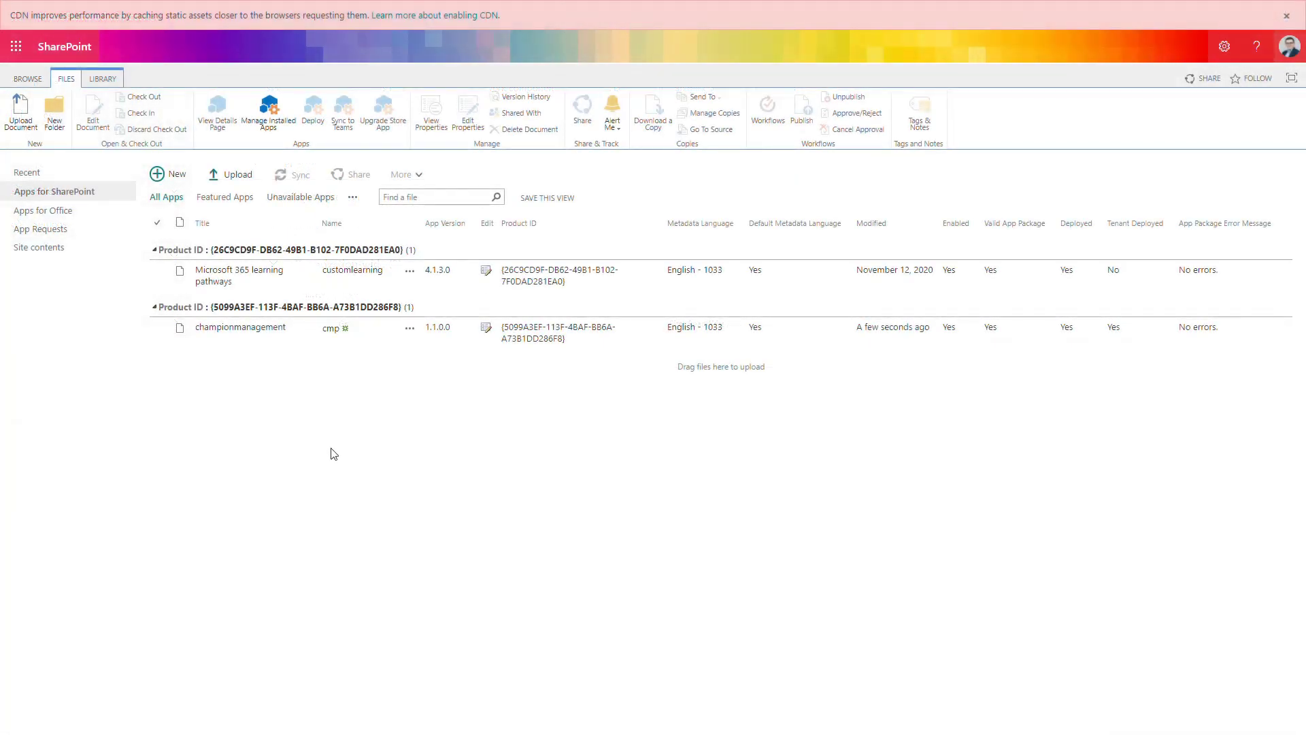
# Sync the championmanagement app from the Apps for SharePoint library to Teams
pyautogui.click(159, 333)
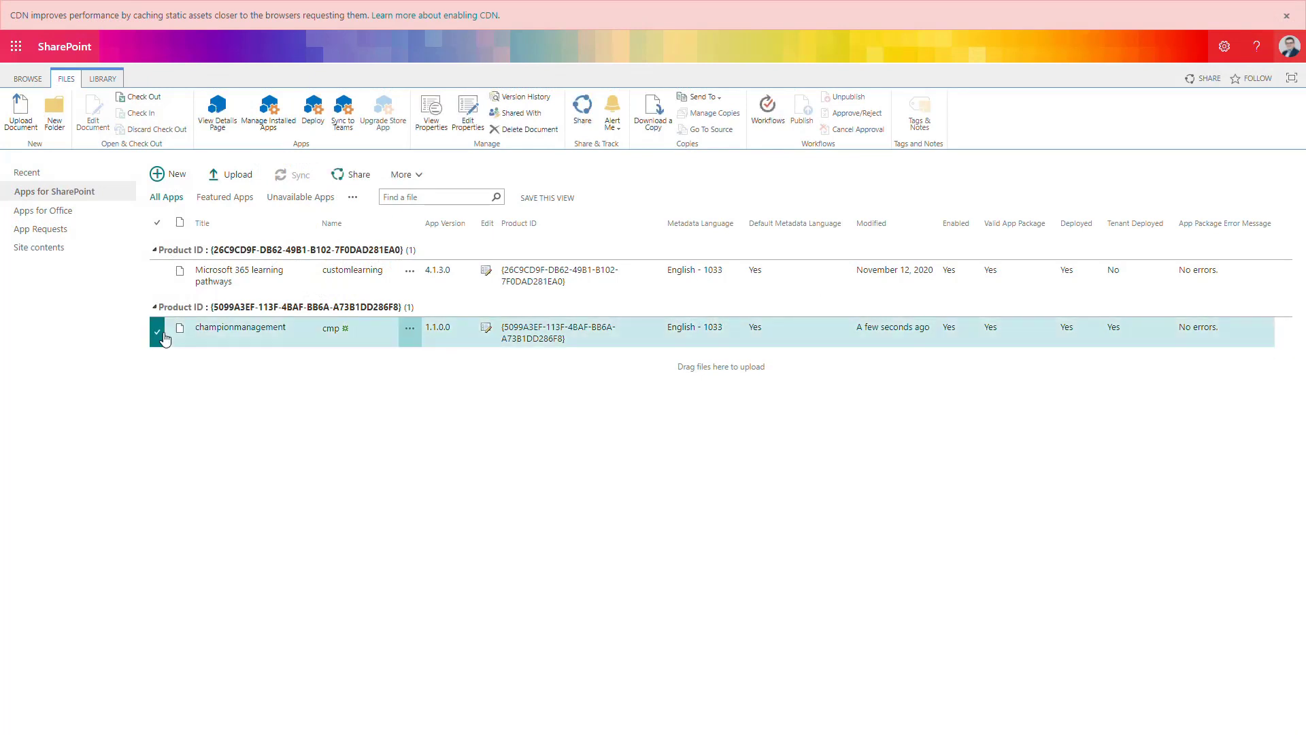
pyautogui.click(347, 127)
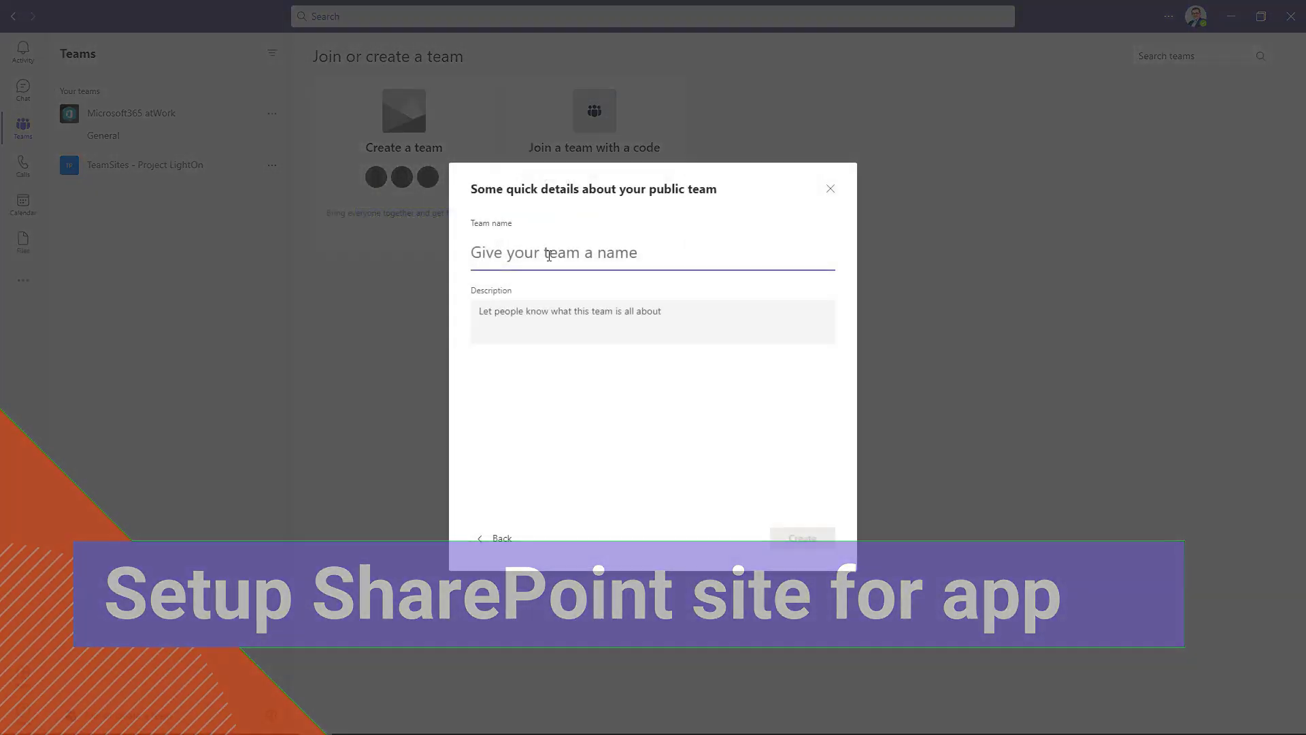
# Name the new public team Champions and create it in Microsoft Teams
pyautogui.write('Champions')
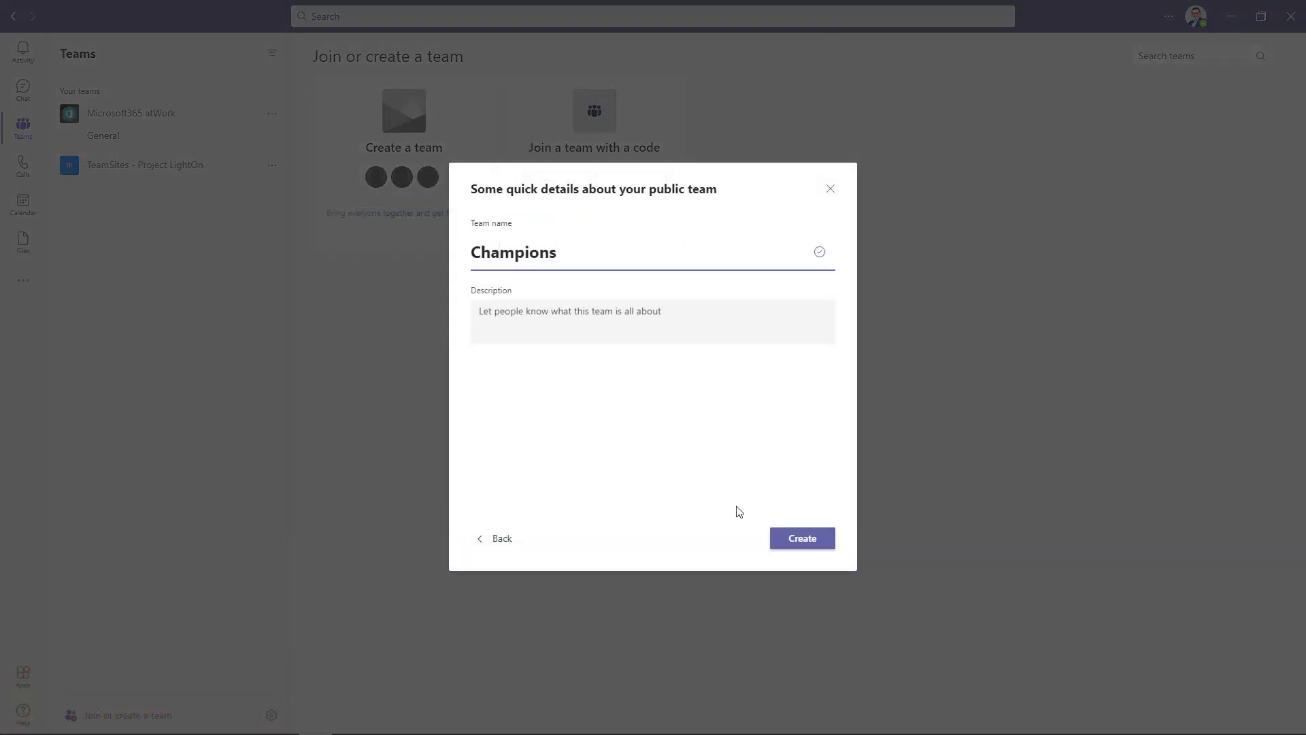
pyautogui.click(791, 541)
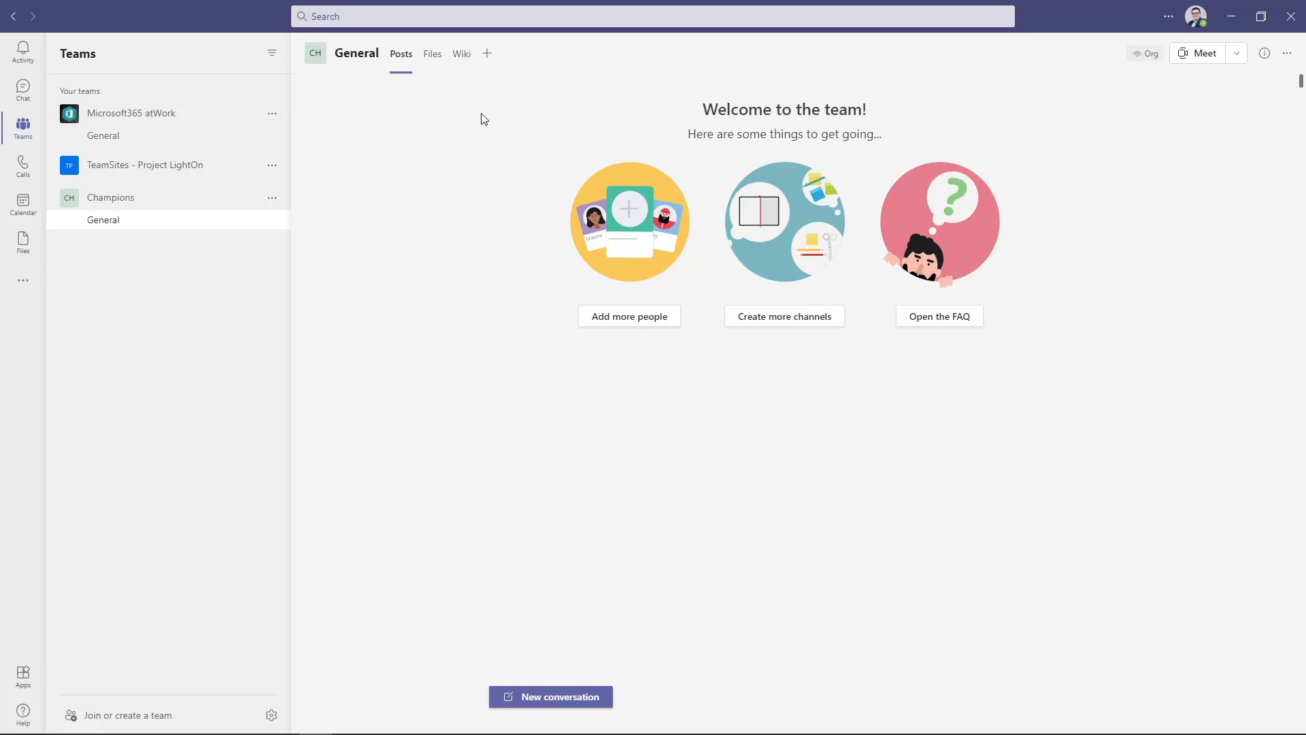
# Add the Champion Management Platform app as a tab in the Champions team's General channel
pyautogui.click(487, 54)
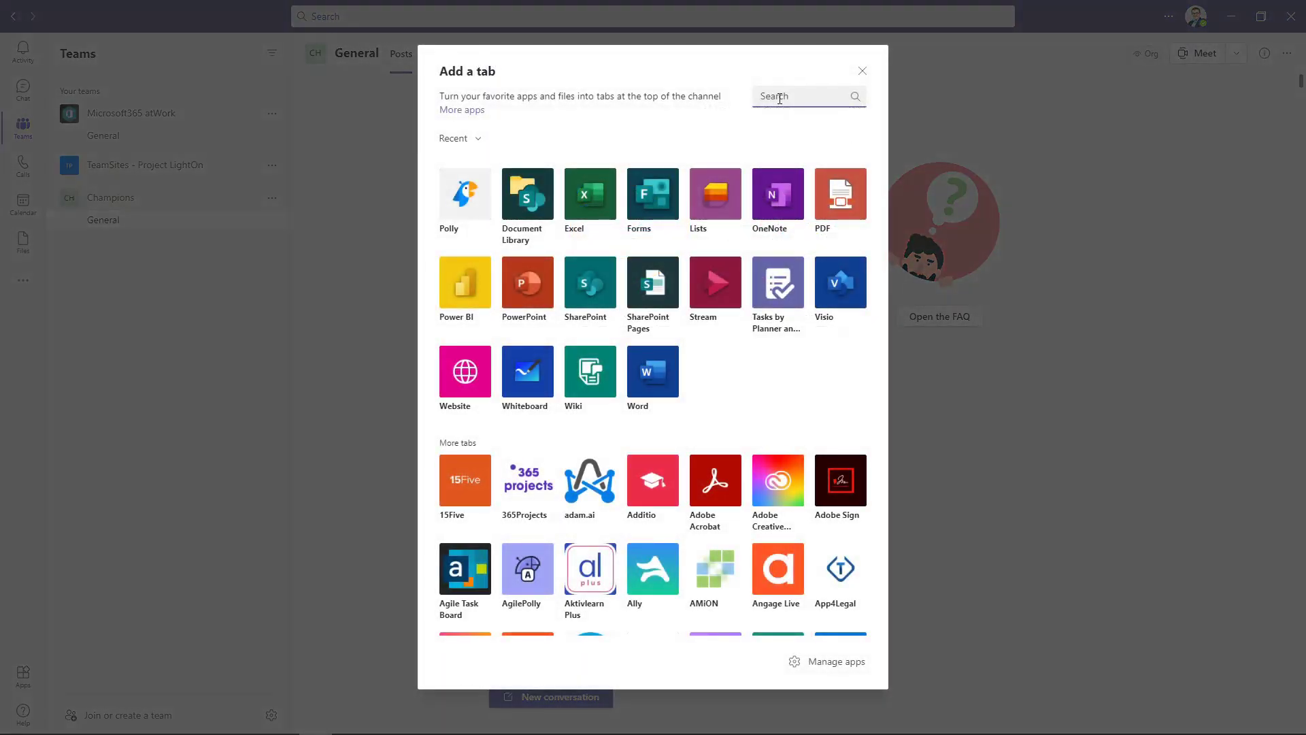
pyautogui.write('champion')
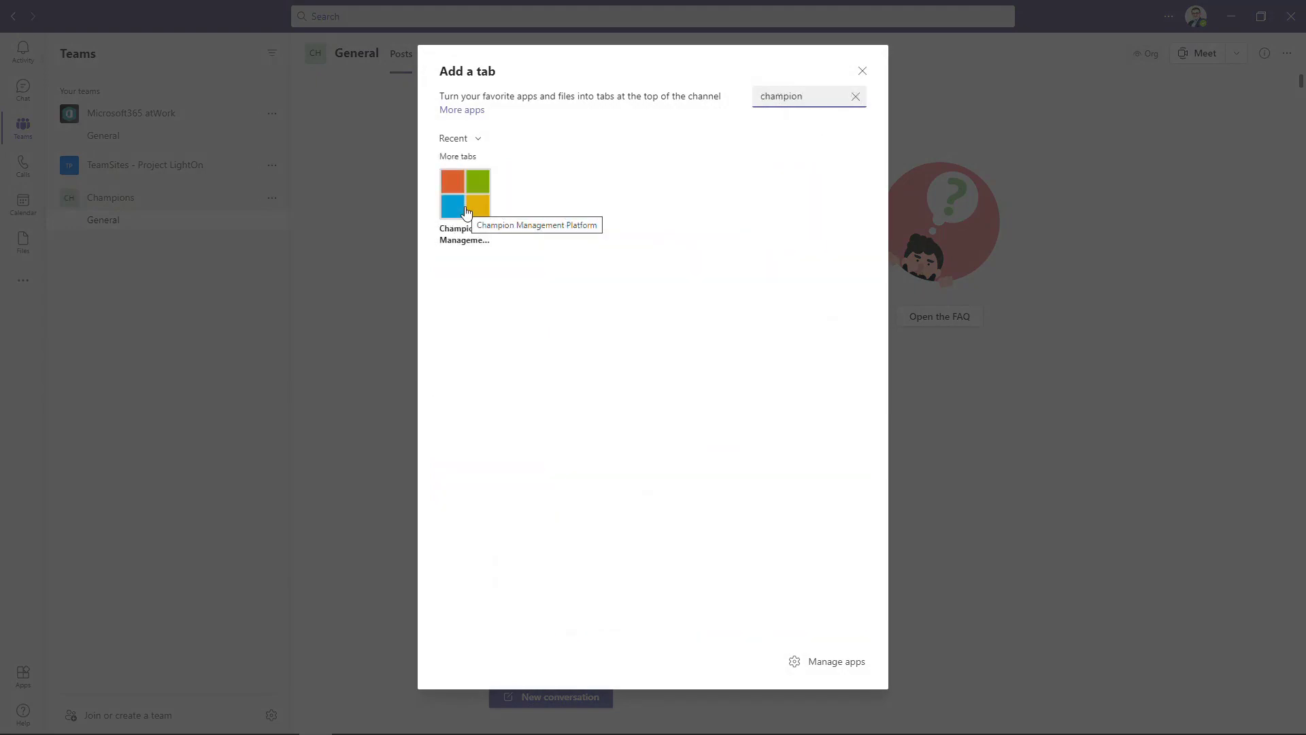
pyautogui.click(466, 212)
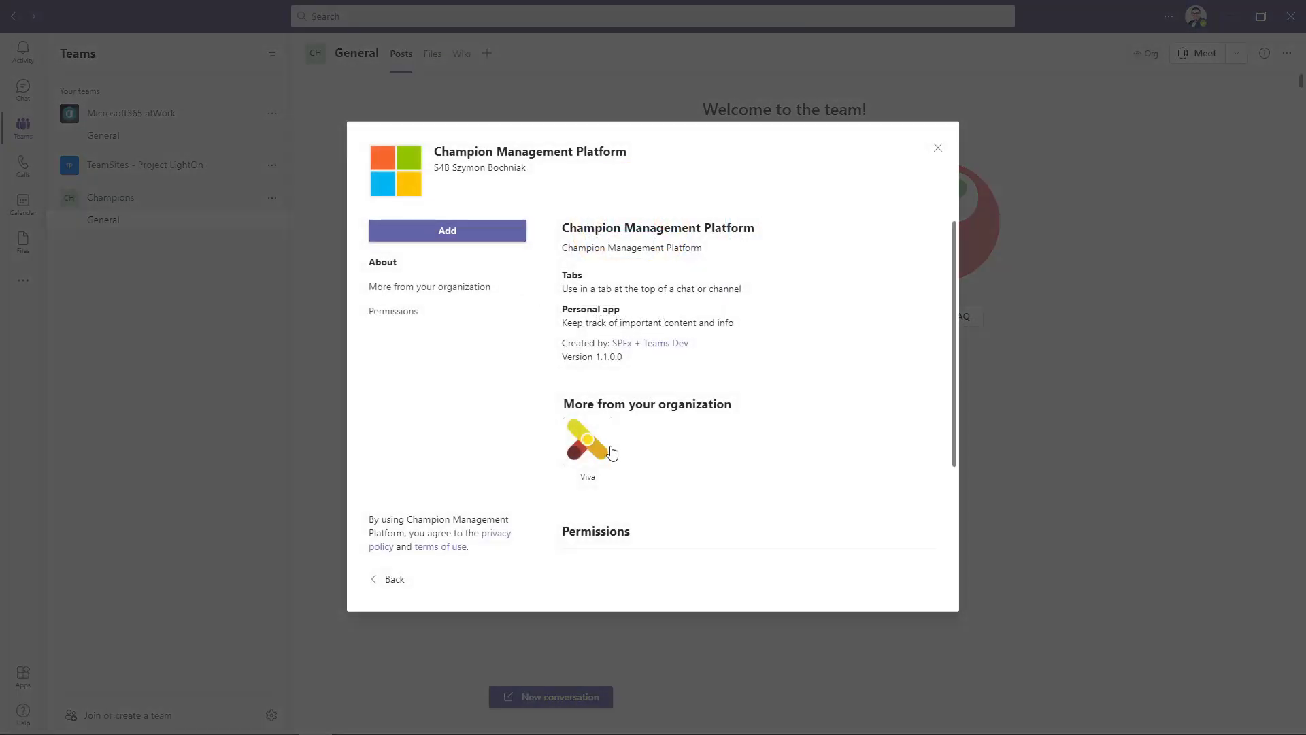
pyautogui.click(496, 231)
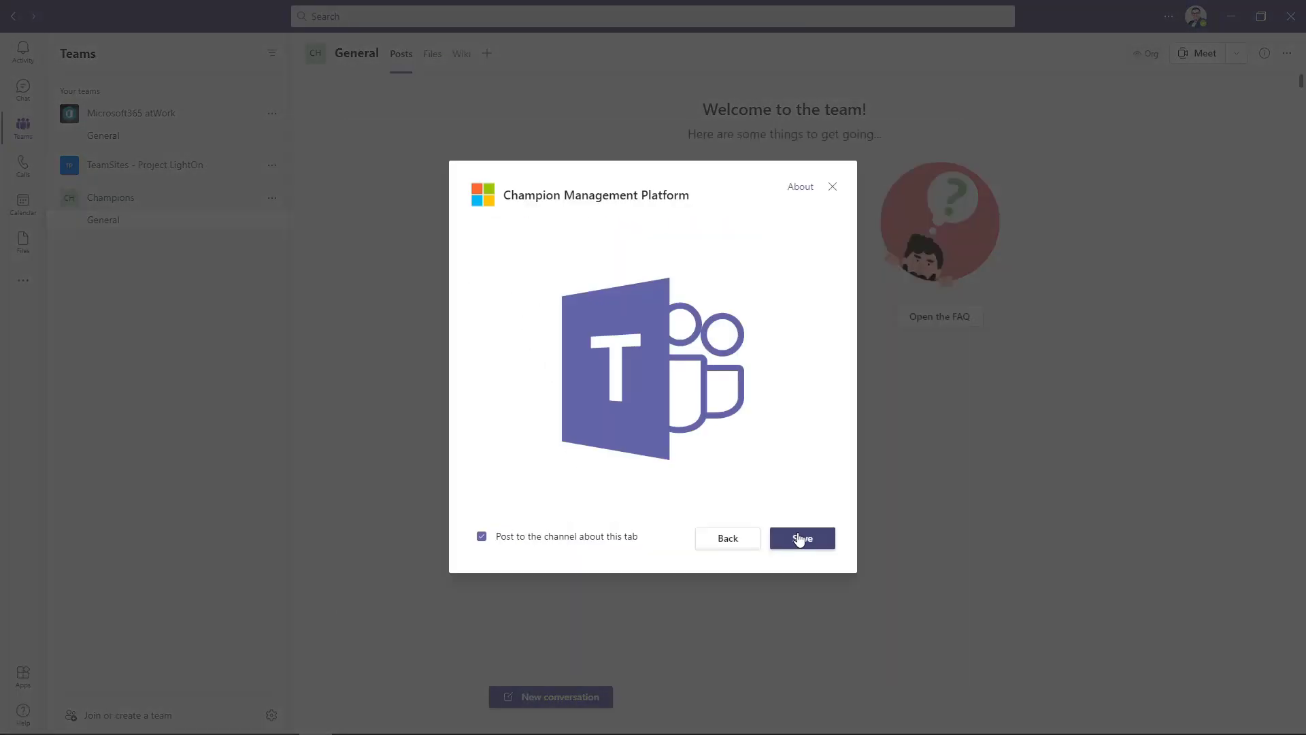
pyautogui.click(800, 539)
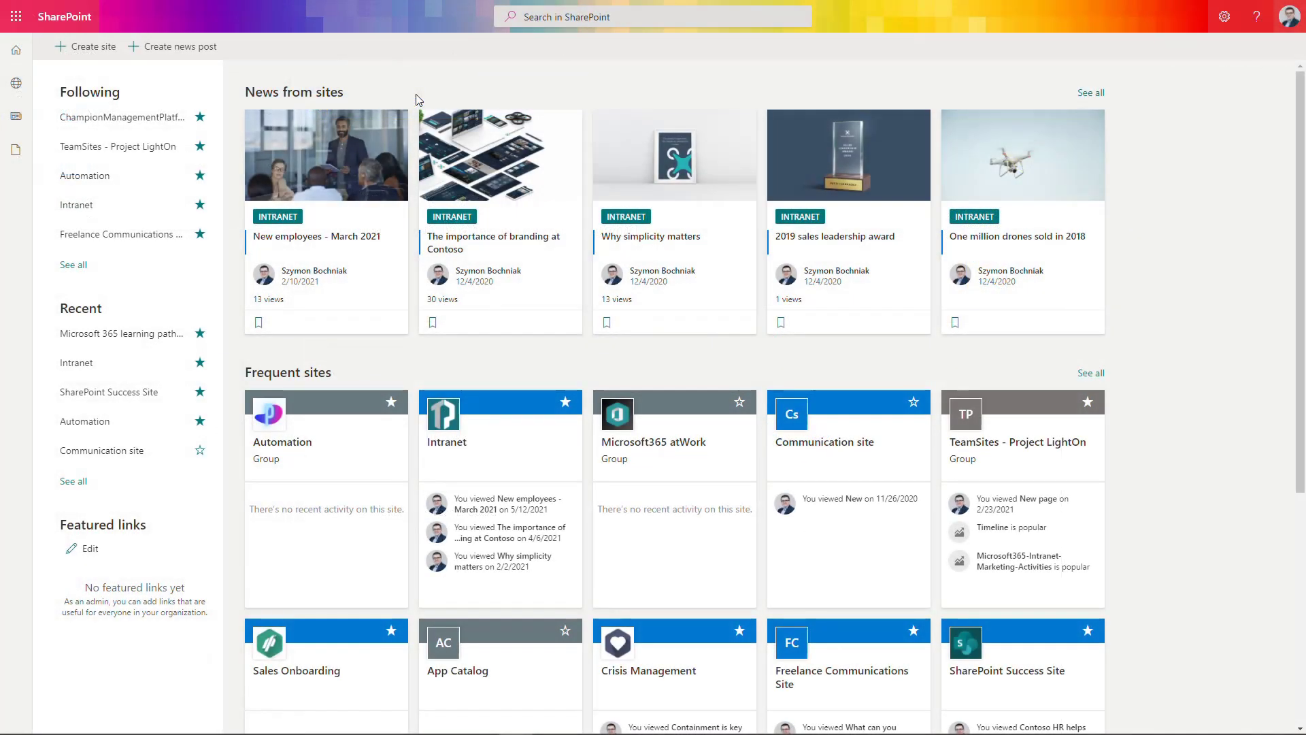
# Share the ChampionManagementPlatform SharePoint site with Everyone except external users, and open its site contents
pyautogui.click(157, 126)
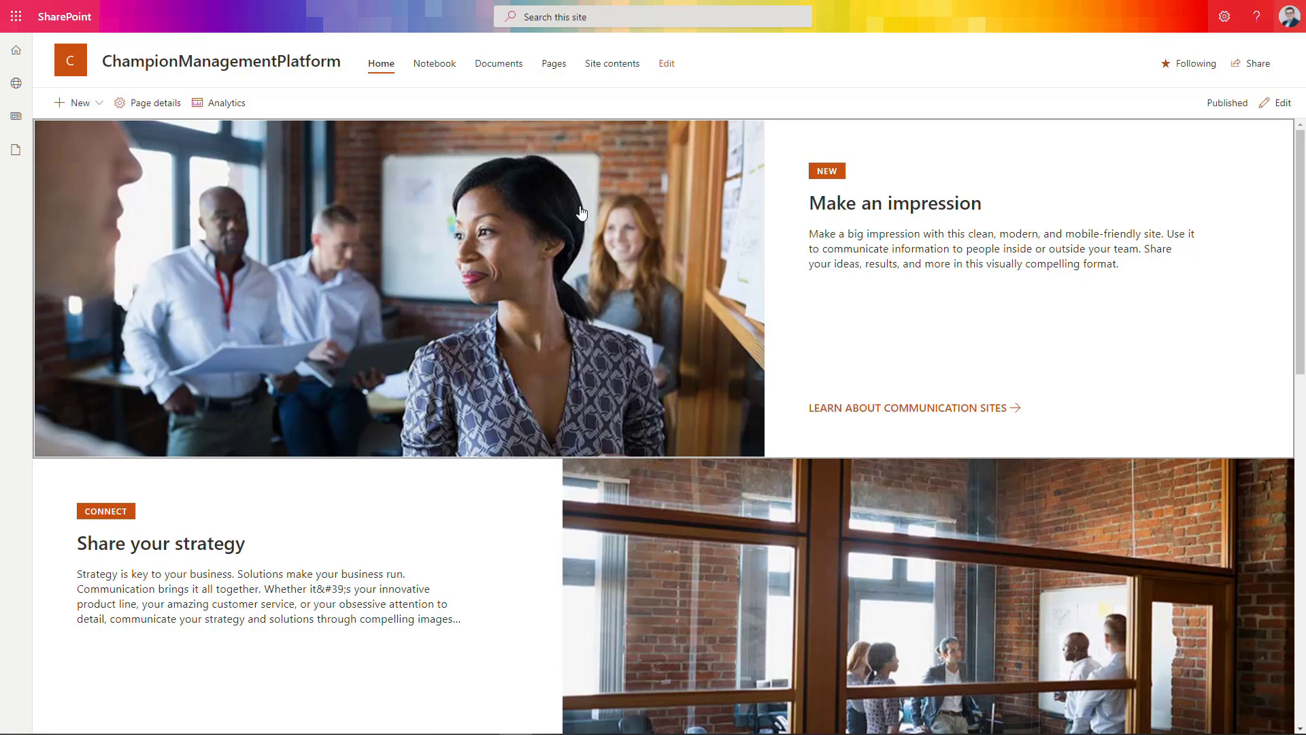
pyautogui.click(1250, 66)
pyautogui.write('everyone')
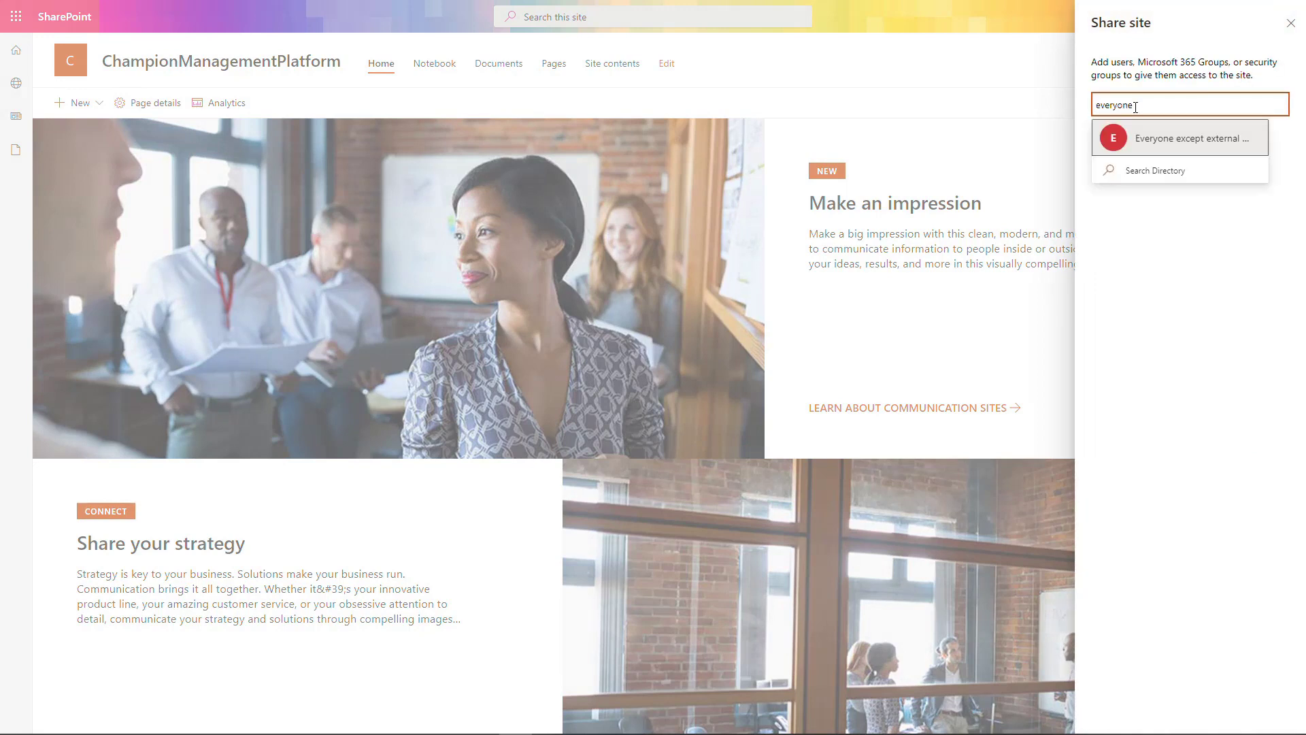
pyautogui.click(1143, 141)
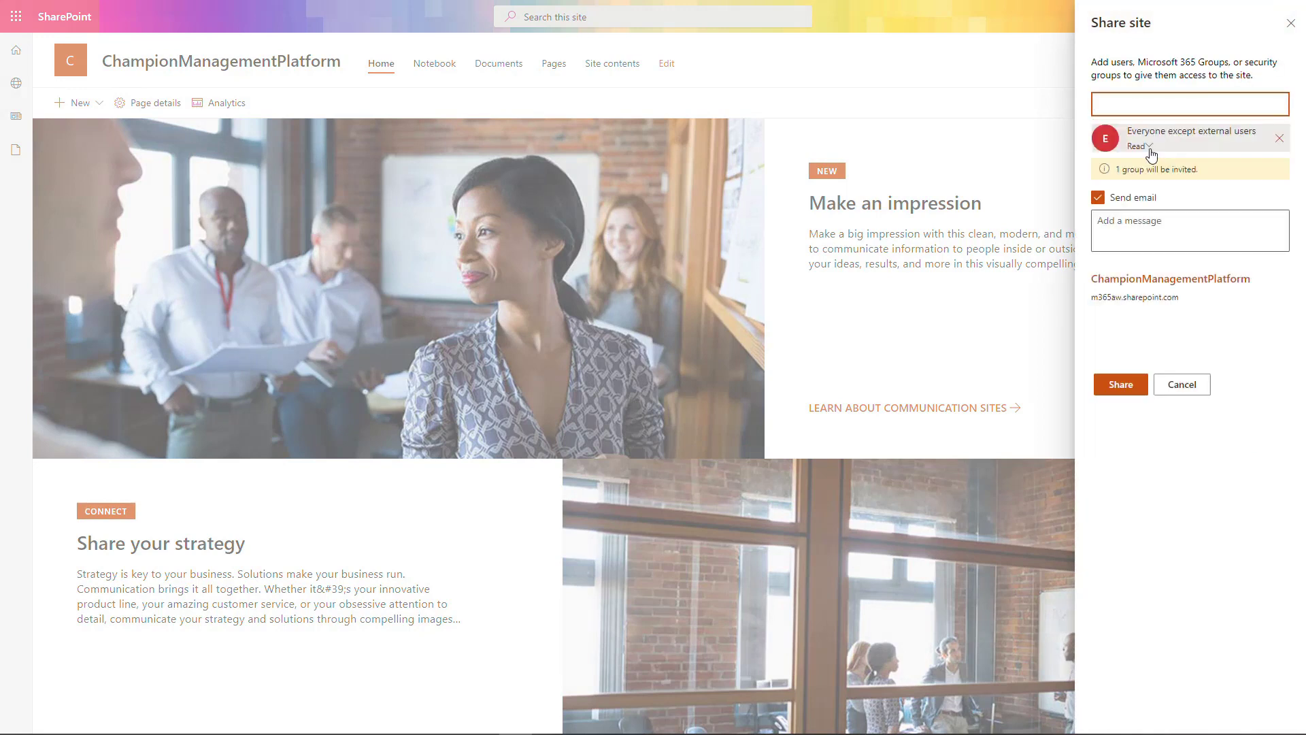
pyautogui.click(1143, 202)
pyautogui.click(1119, 262)
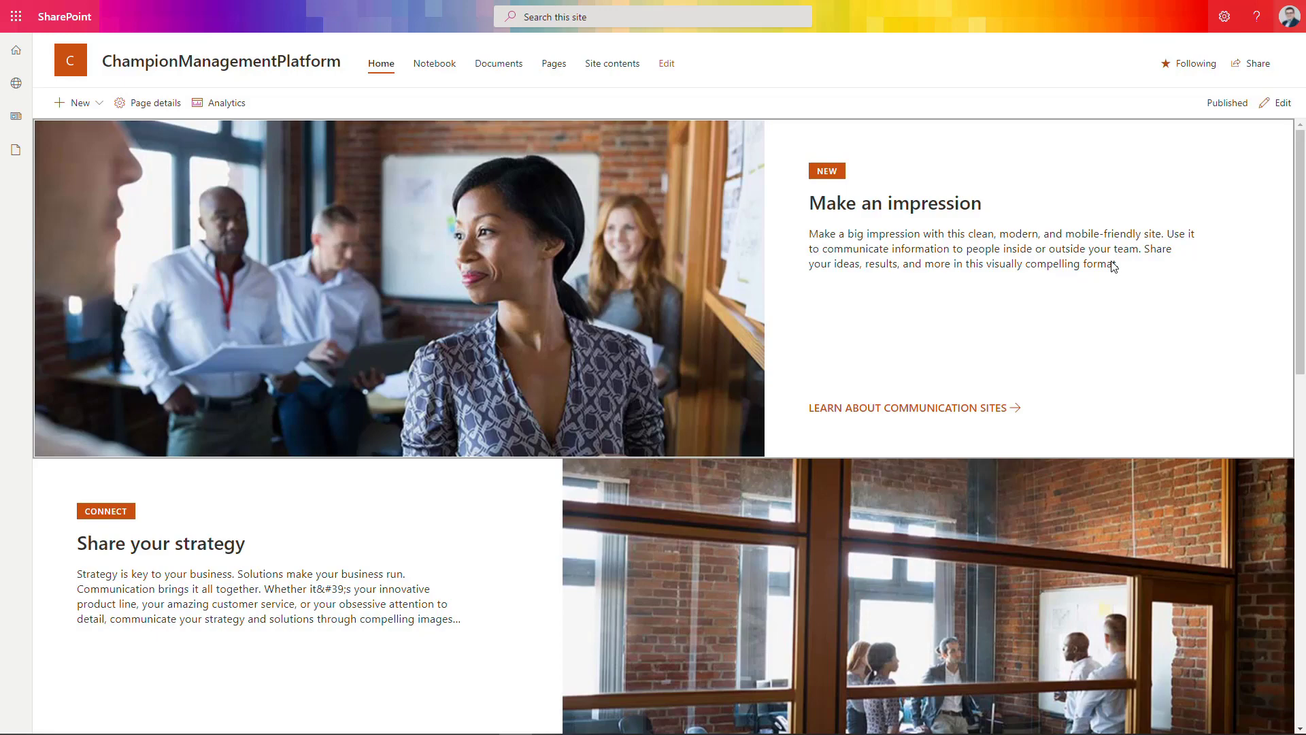
pyautogui.click(621, 68)
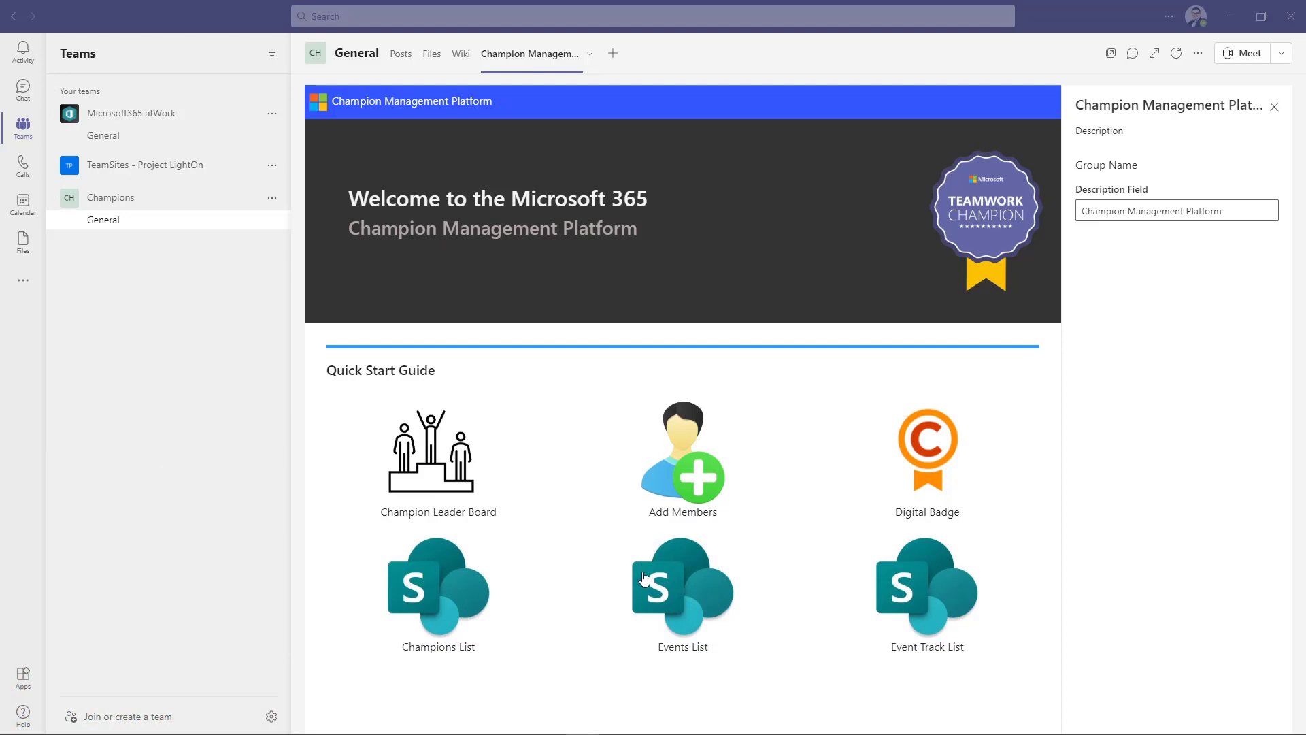
# In the Teams tab, examine the Champion Leader Board with its Record Event form, and the Add Members form
pyautogui.click(452, 486)
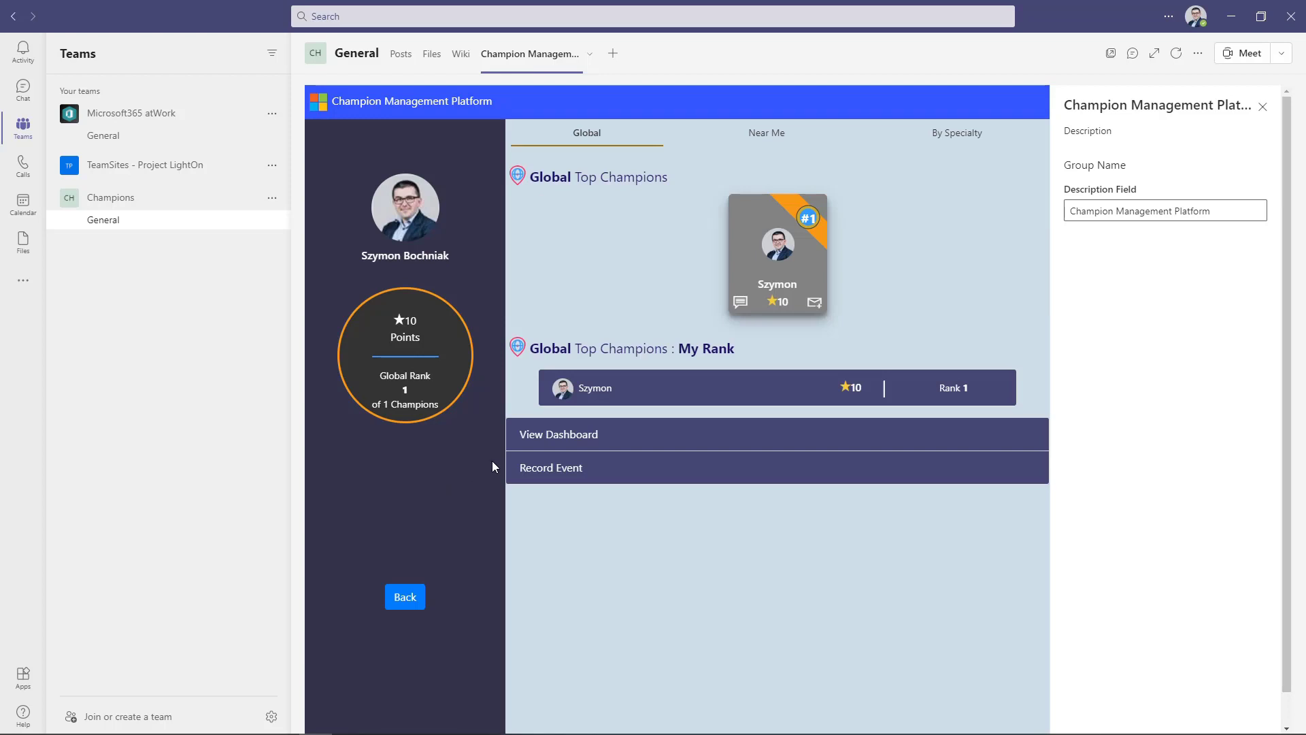
pyautogui.click(532, 475)
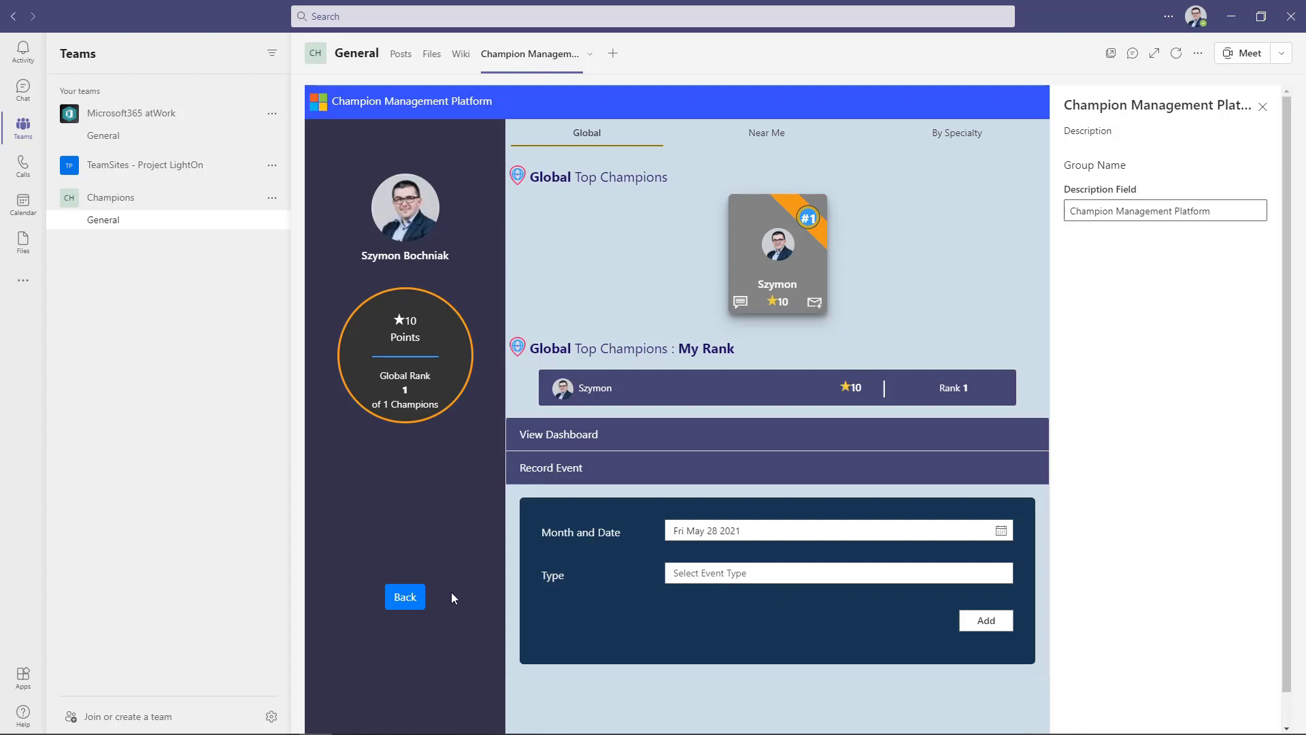
pyautogui.click(408, 597)
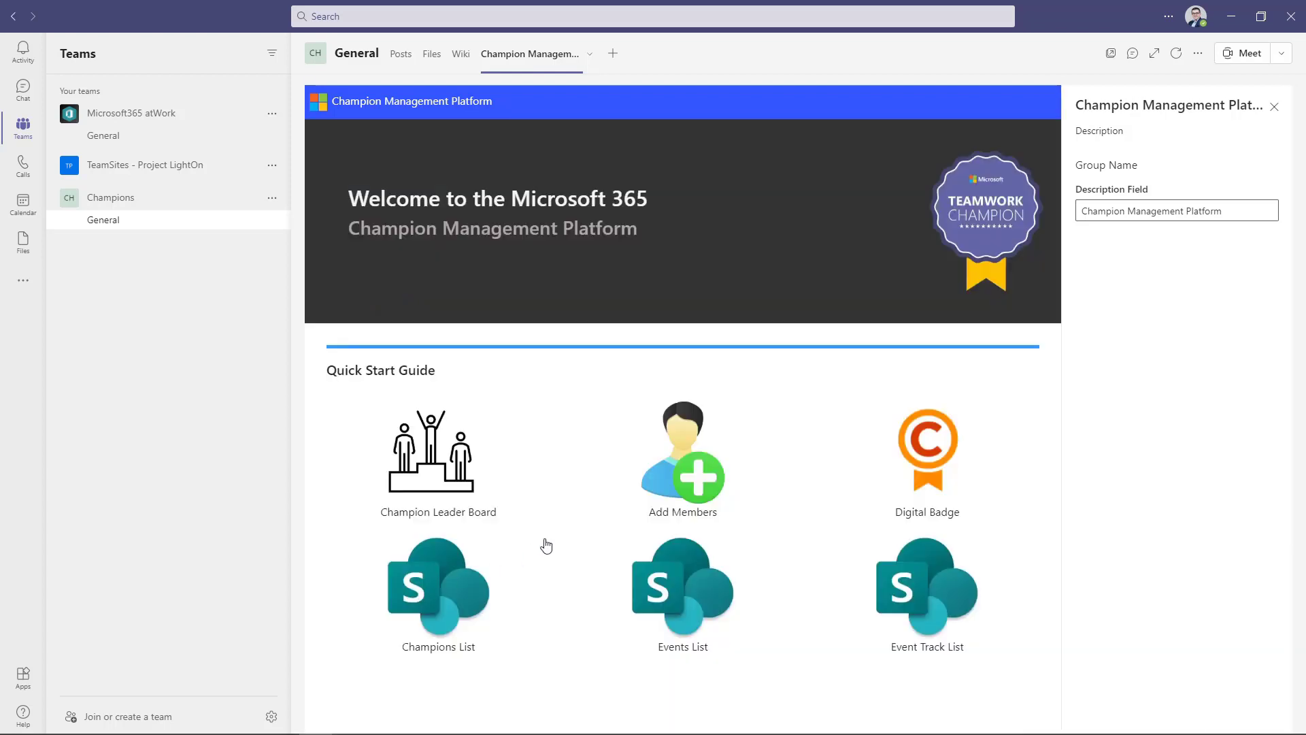
pyautogui.click(693, 498)
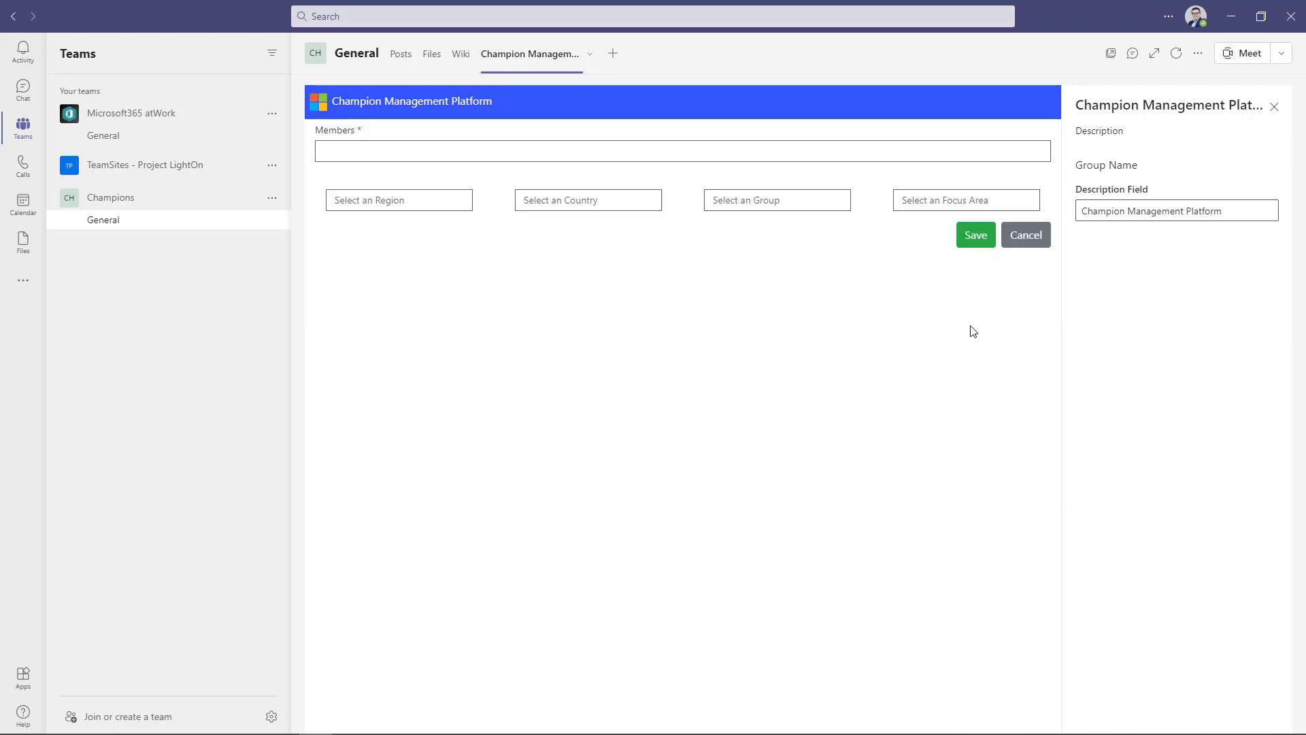
pyautogui.click(1041, 235)
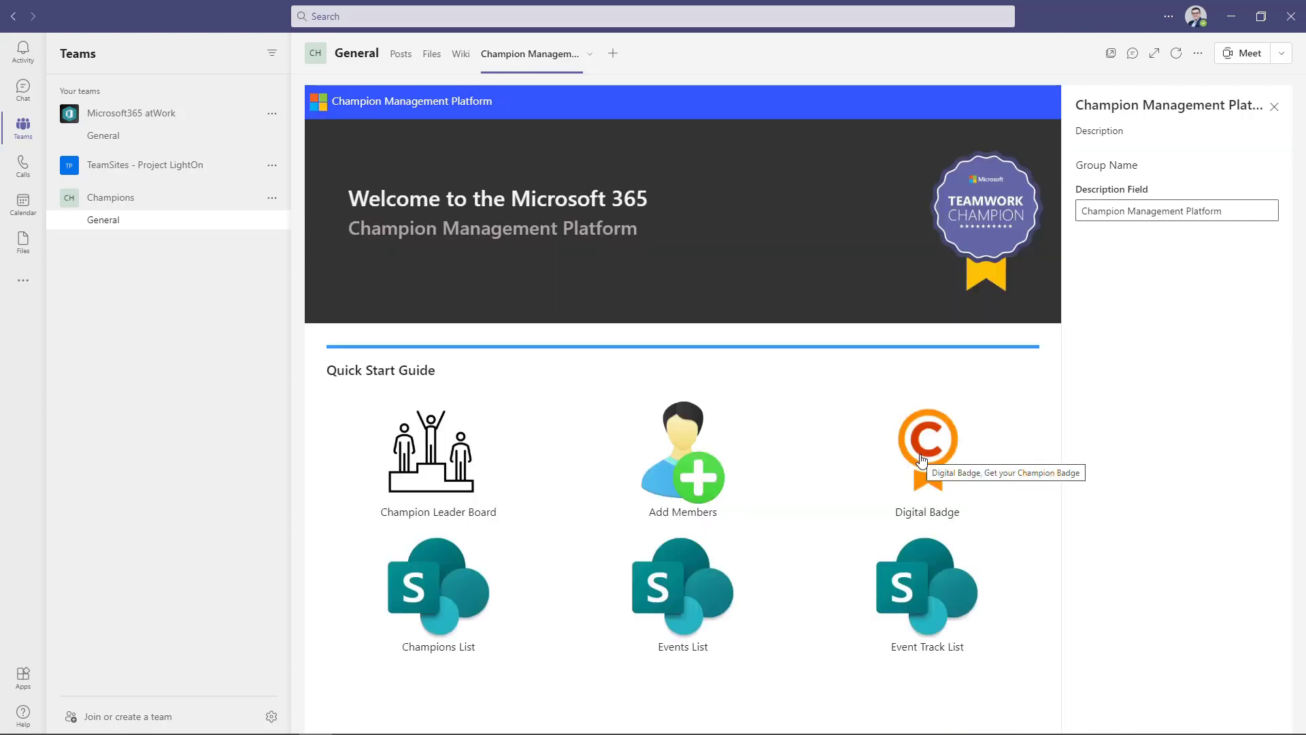
# Accept the Digital Badge claim, review the badge preview on the profile picture and go back
pyautogui.click(922, 461)
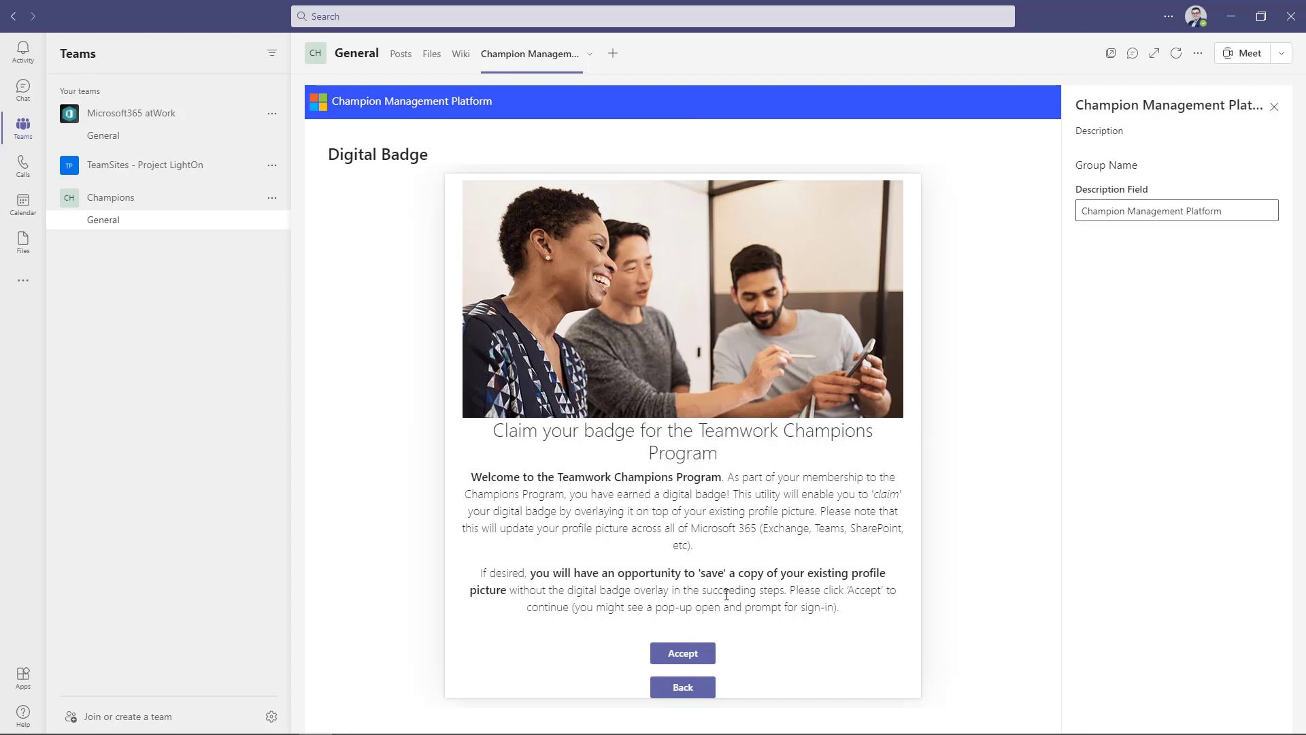
pyautogui.click(682, 653)
pyautogui.scroll(-3, 670, 592)
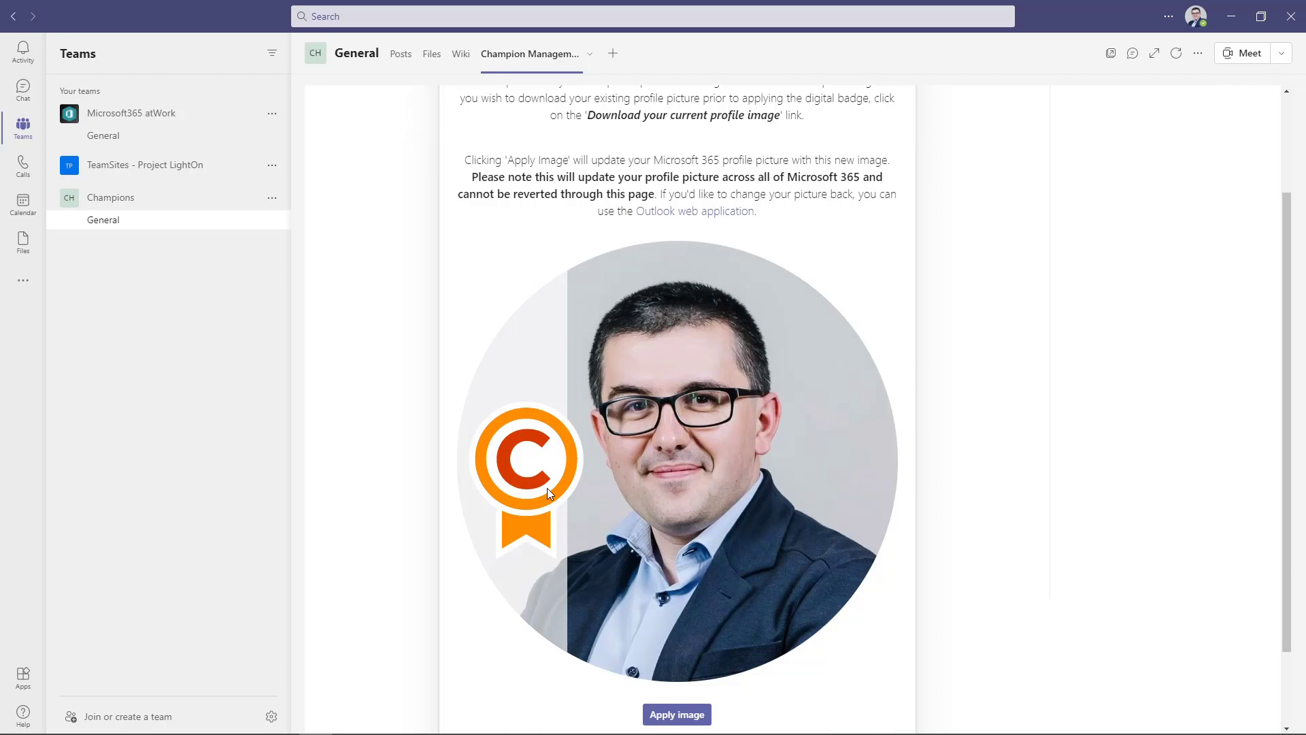
pyautogui.scroll(-2, 564, 471)
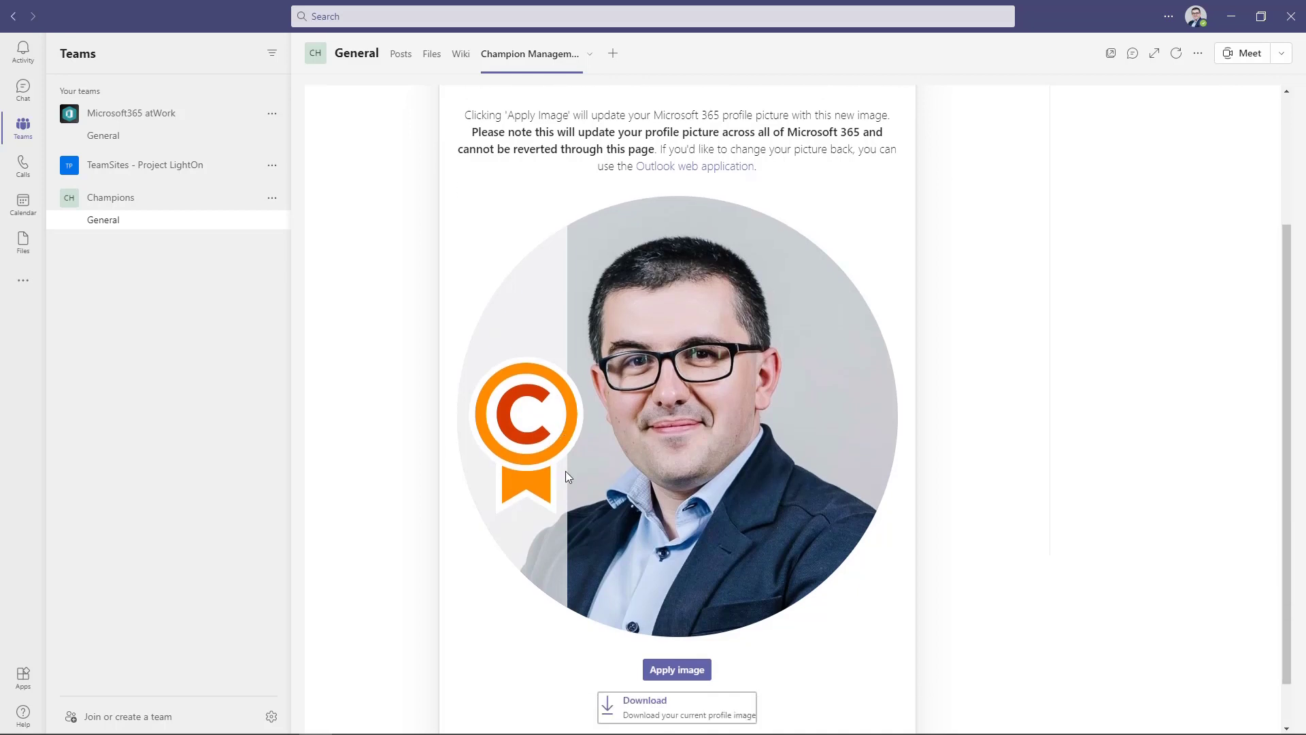
pyautogui.click(699, 698)
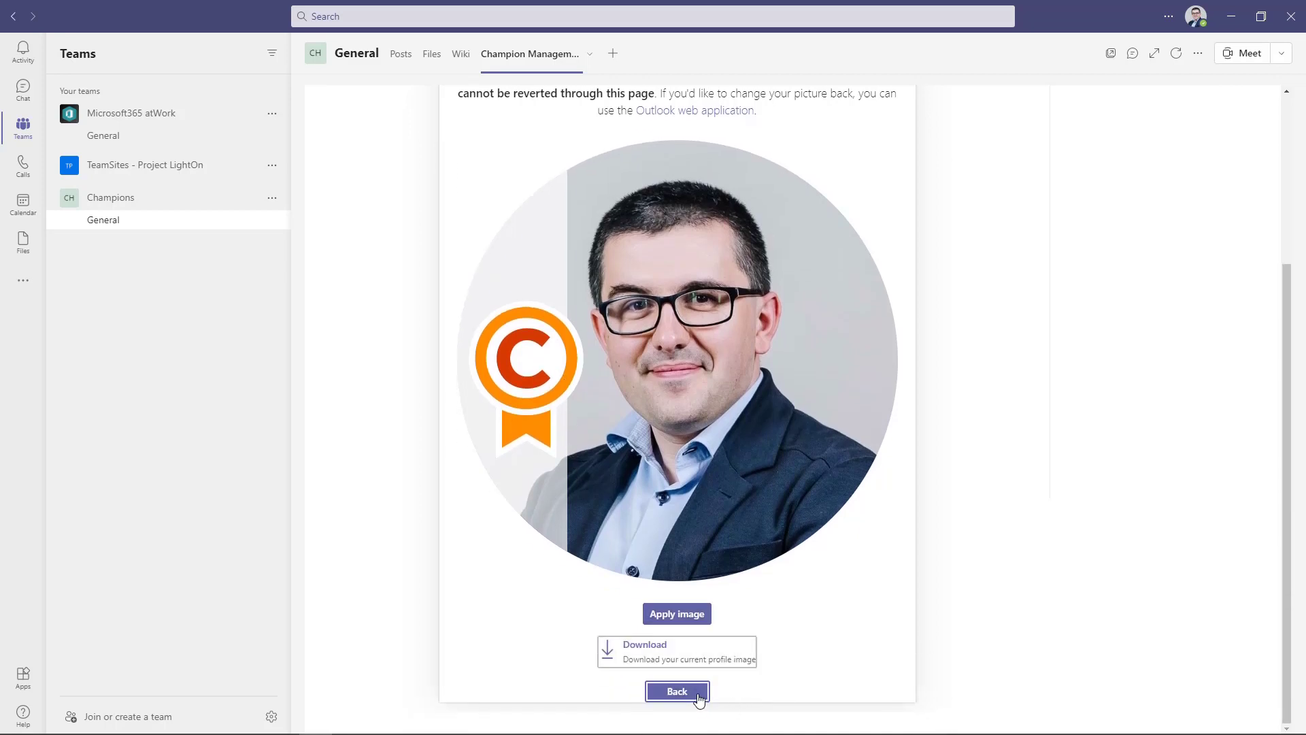